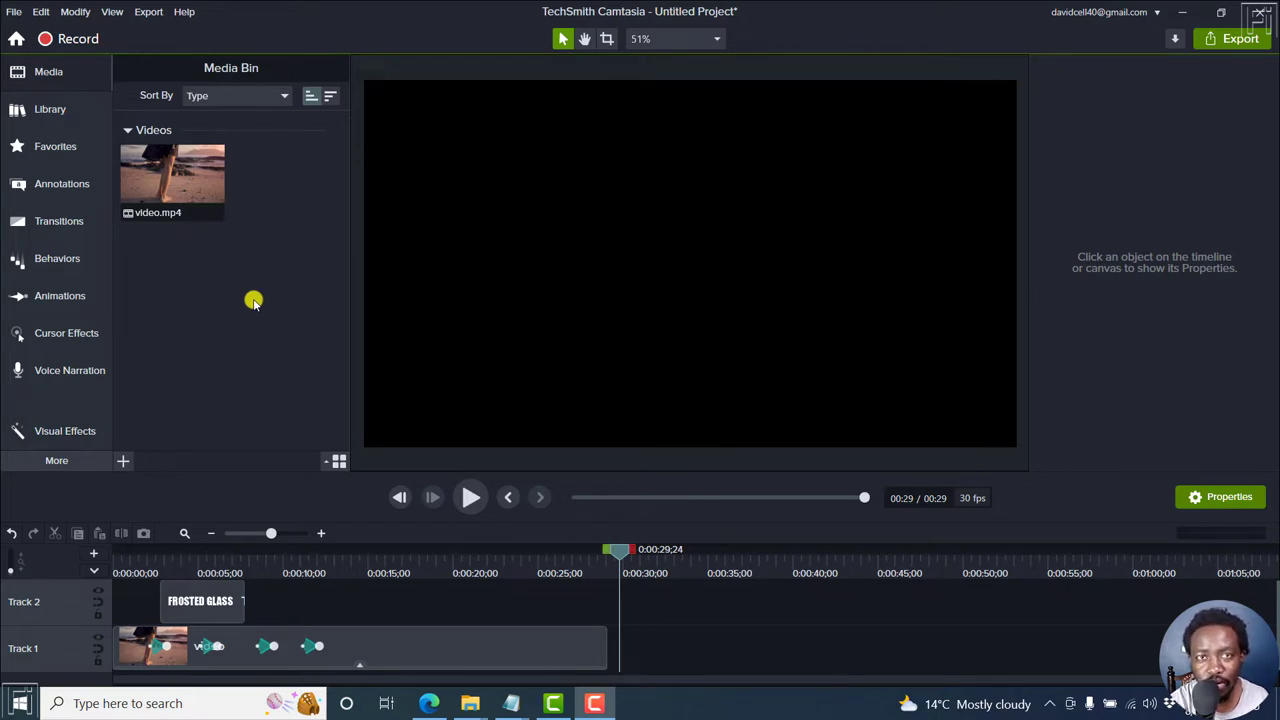
# Add video.mp4 to Track 1 right after the existing clip, near 29.8 s, and scrub through it
pyautogui.moveTo(172, 175)
pyautogui.mouseDown()
pyautogui.moveTo(652, 653)
pyautogui.moveTo(620, 651)
pyautogui.mouseUp()
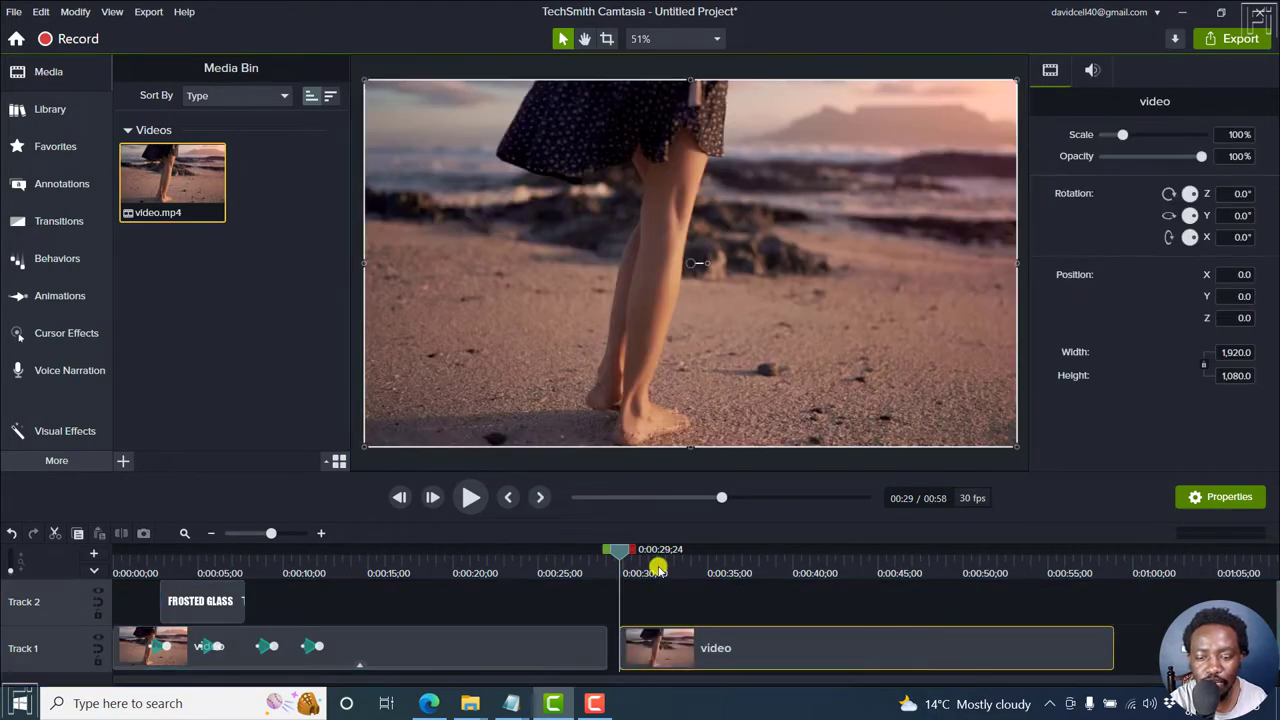
pyautogui.moveTo(620, 551)
pyautogui.mouseDown()
pyautogui.moveTo(849, 527)
pyautogui.moveTo(735, 527)
pyautogui.mouseUp()
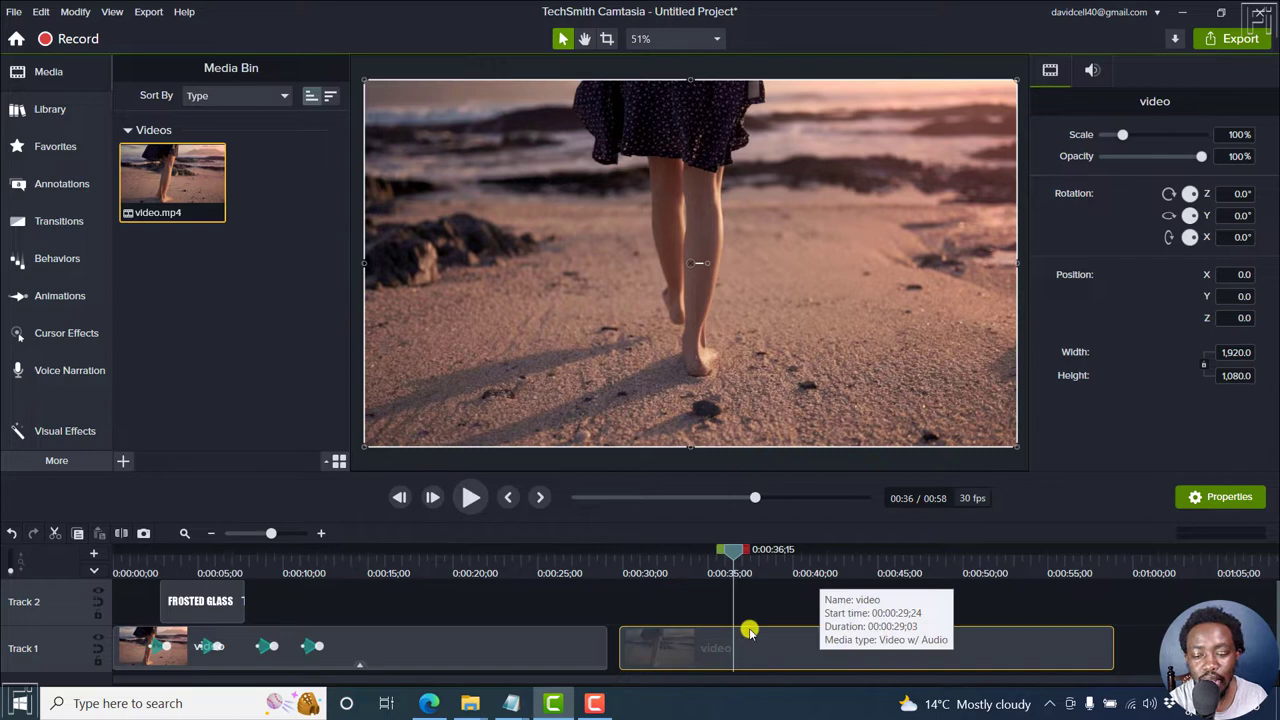
# Drag the Freeze Region visual effect onto the second beach clip on Track 1
pyautogui.click(65, 435)
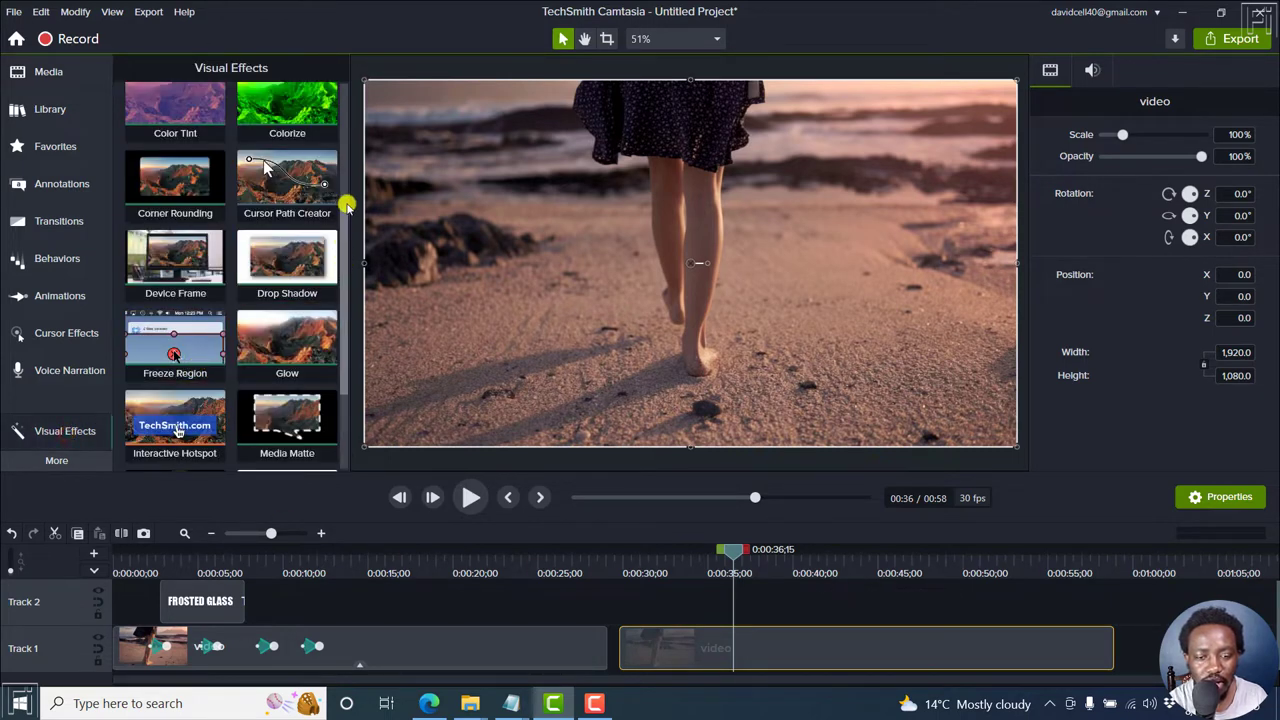
pyautogui.moveTo(343, 239)
pyautogui.mouseDown()
pyautogui.moveTo(337, 94)
pyautogui.moveTo(336, 240)
pyautogui.mouseUp()
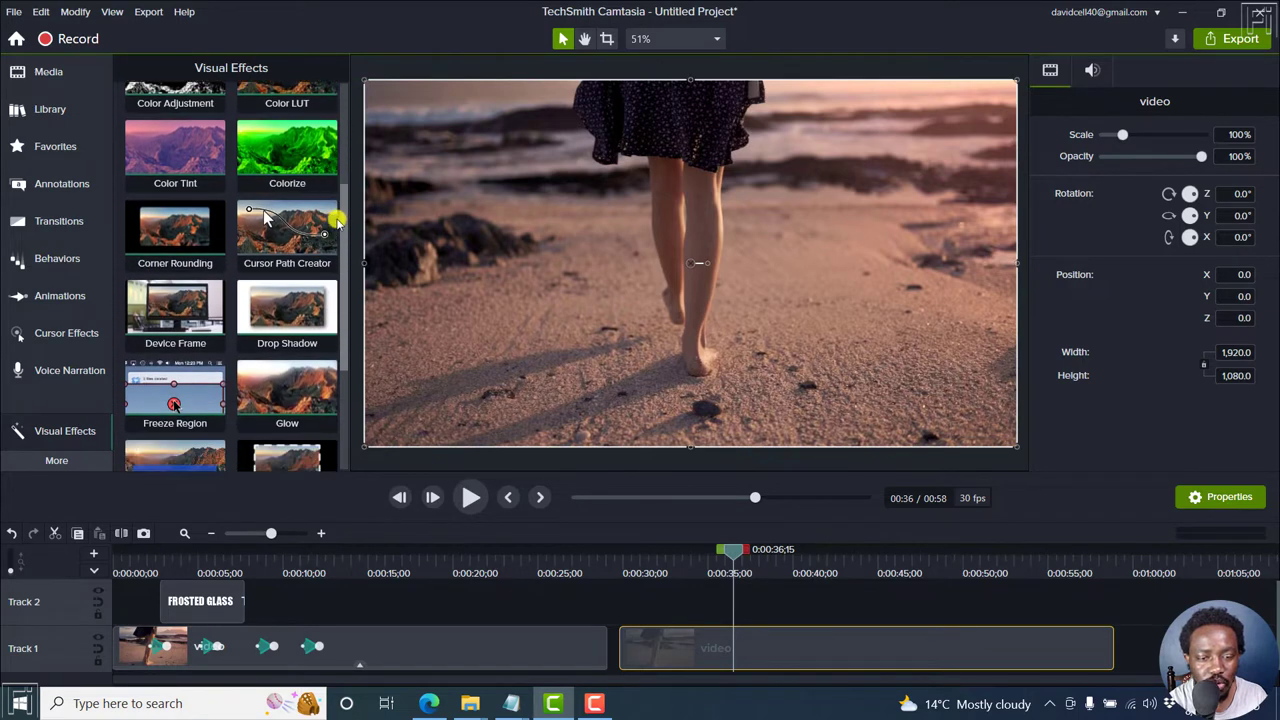
pyautogui.scroll(-1, 337, 242)
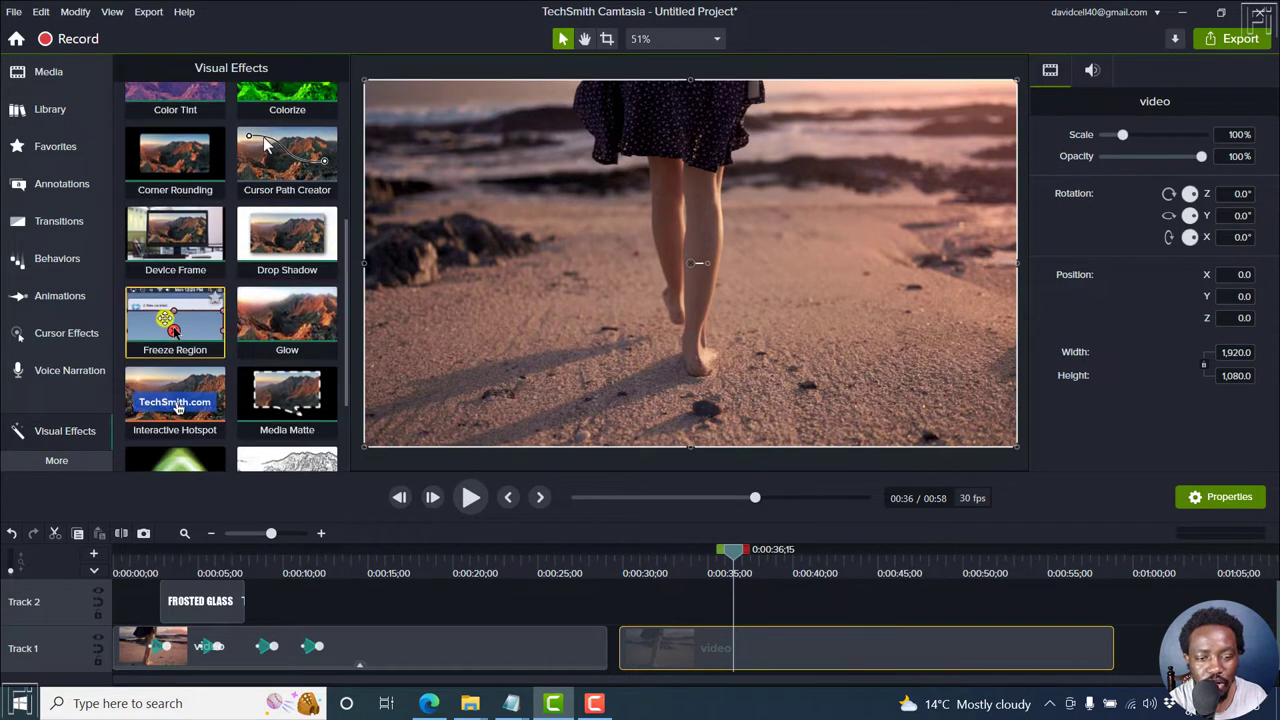
pyautogui.moveTo(172, 322); pyautogui.dragTo(745, 630)
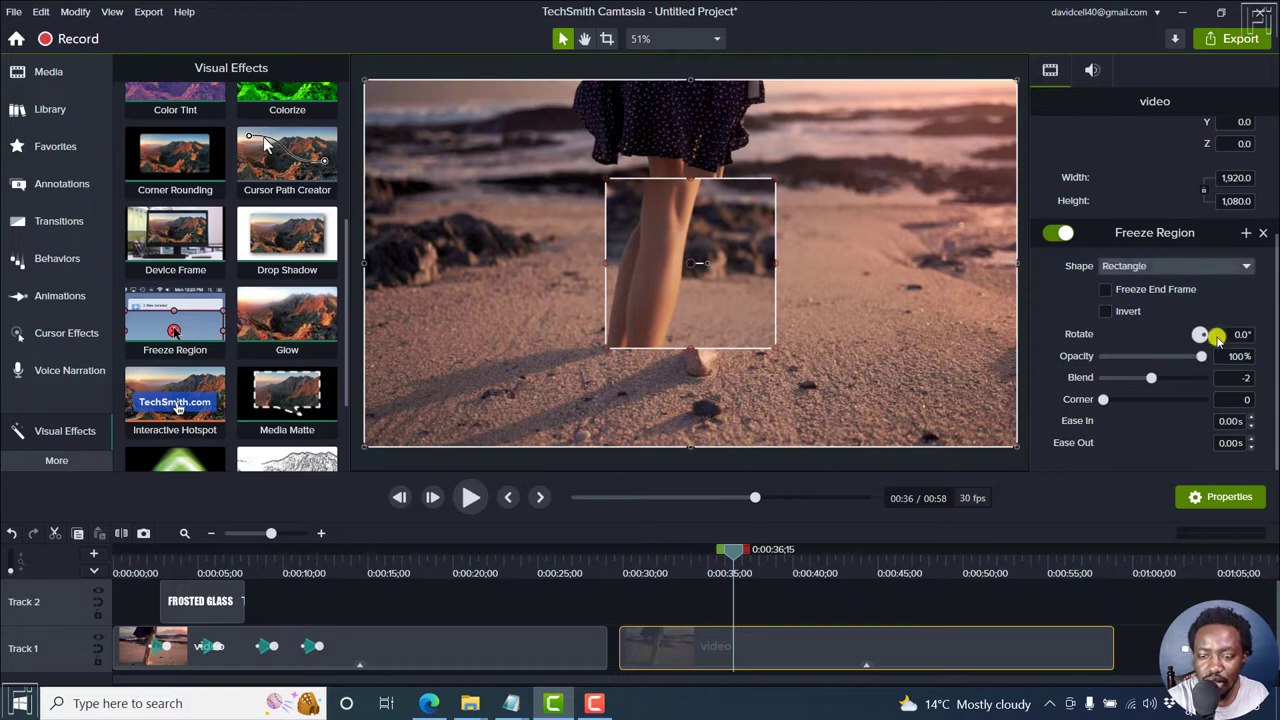
pyautogui.click(1060, 233)
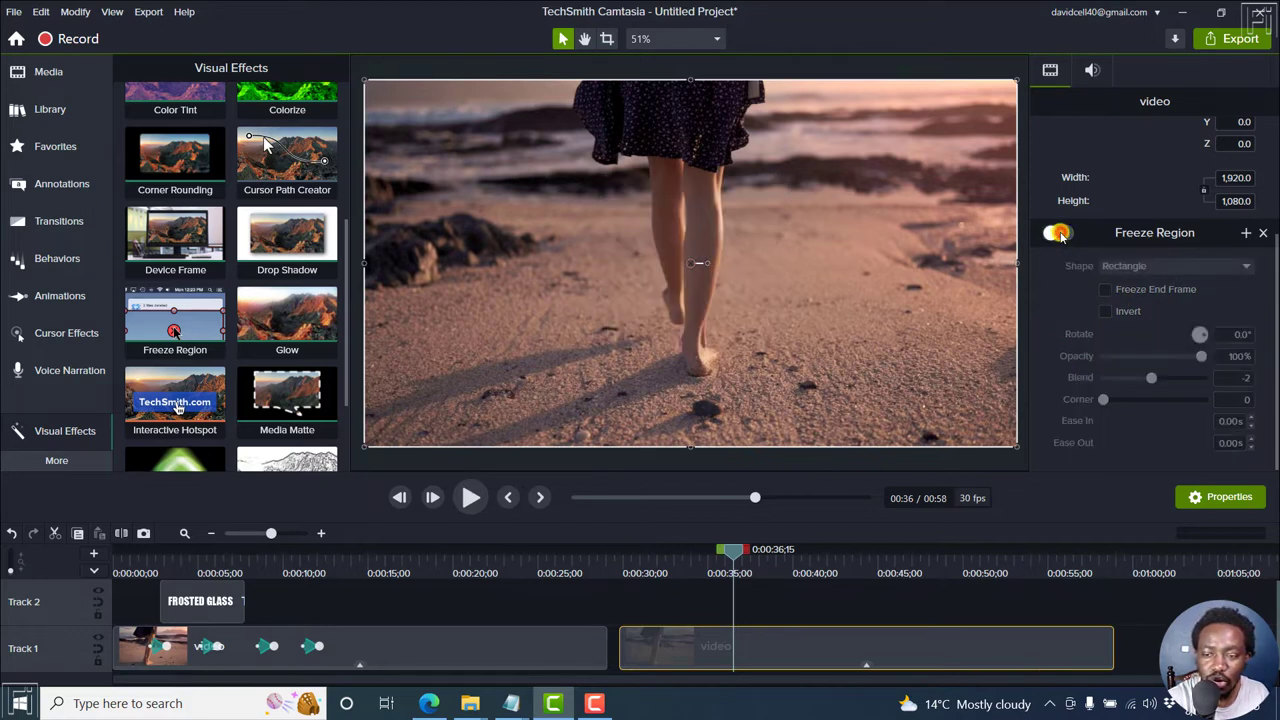
pyautogui.click(1060, 233)
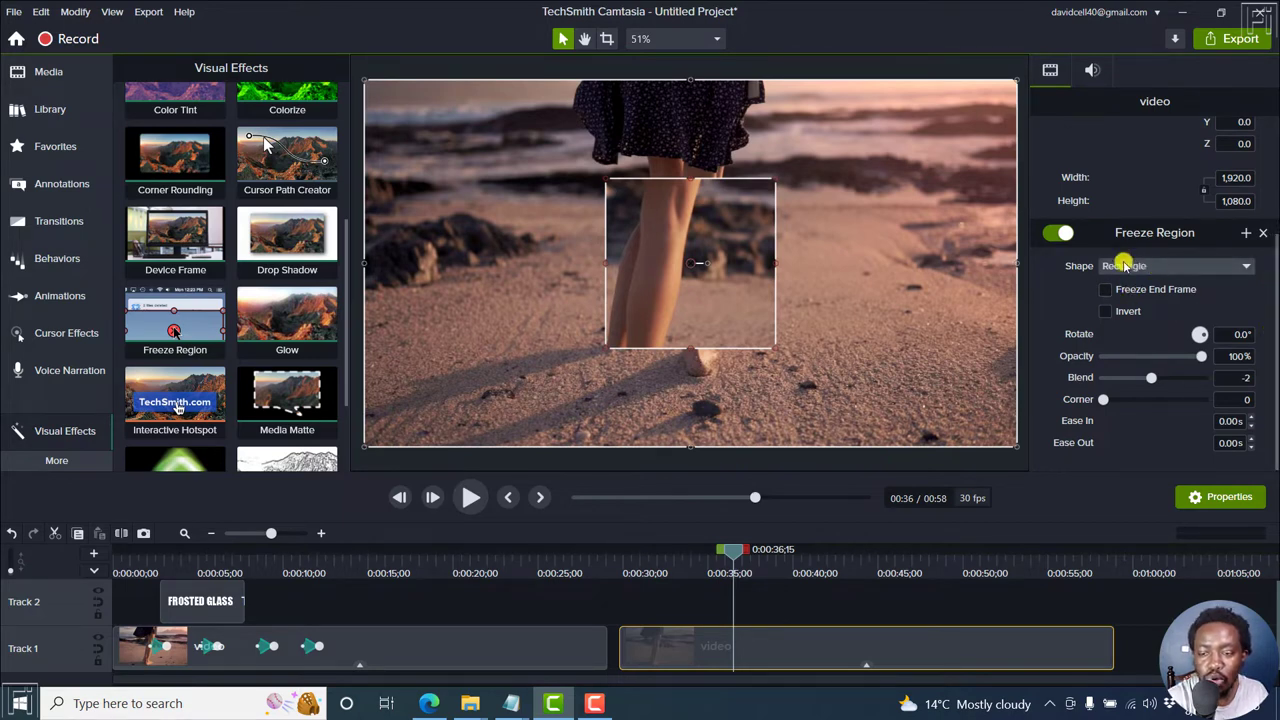
pyautogui.click(1125, 265)
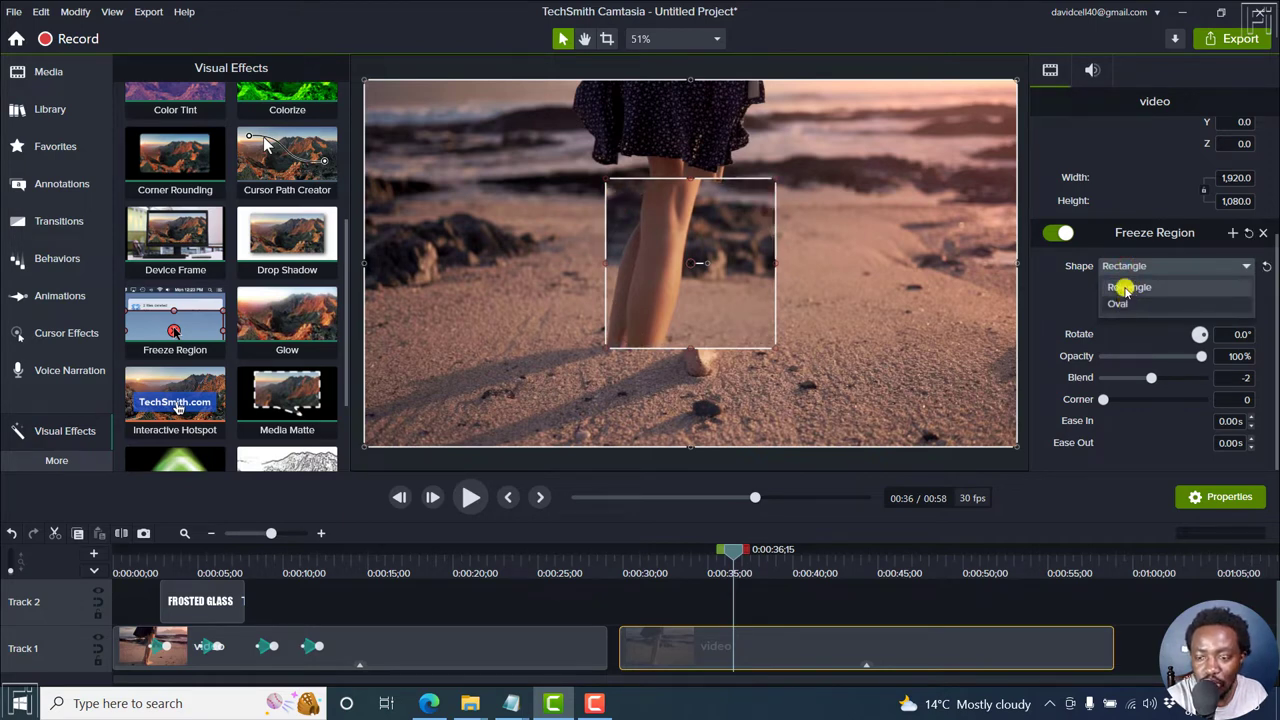
pyautogui.click(1122, 287)
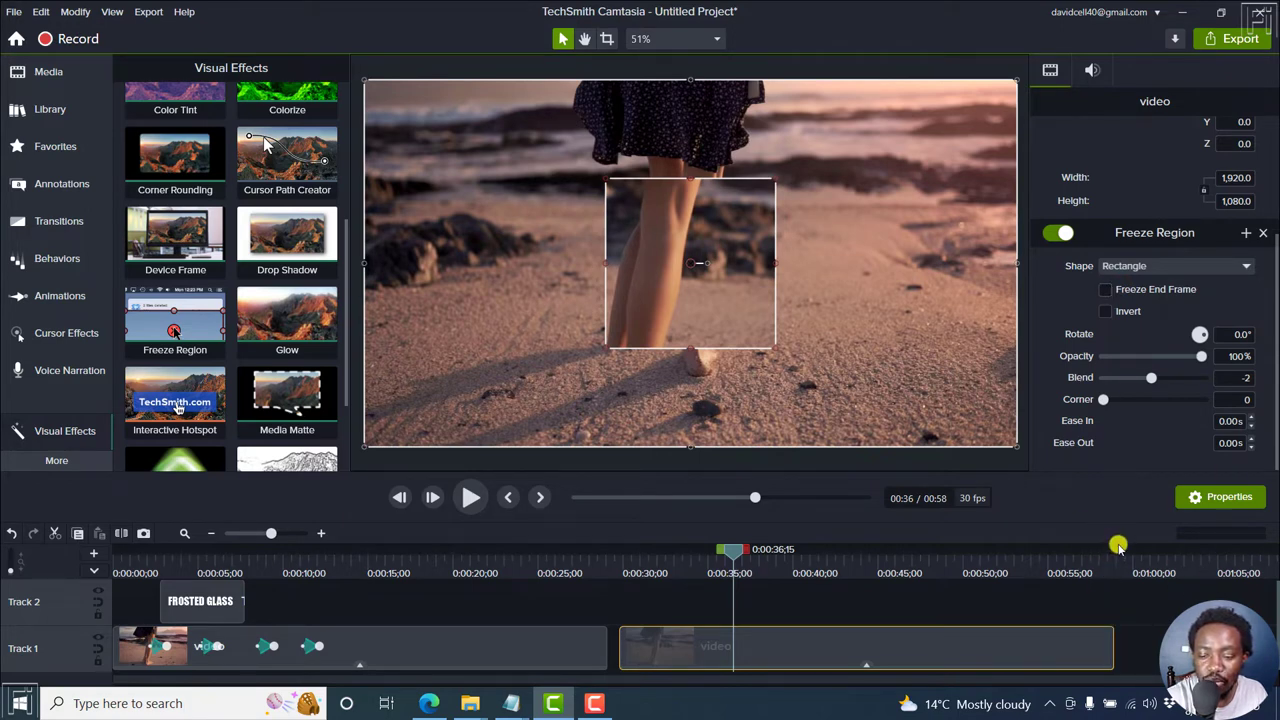
pyautogui.click(1104, 291)
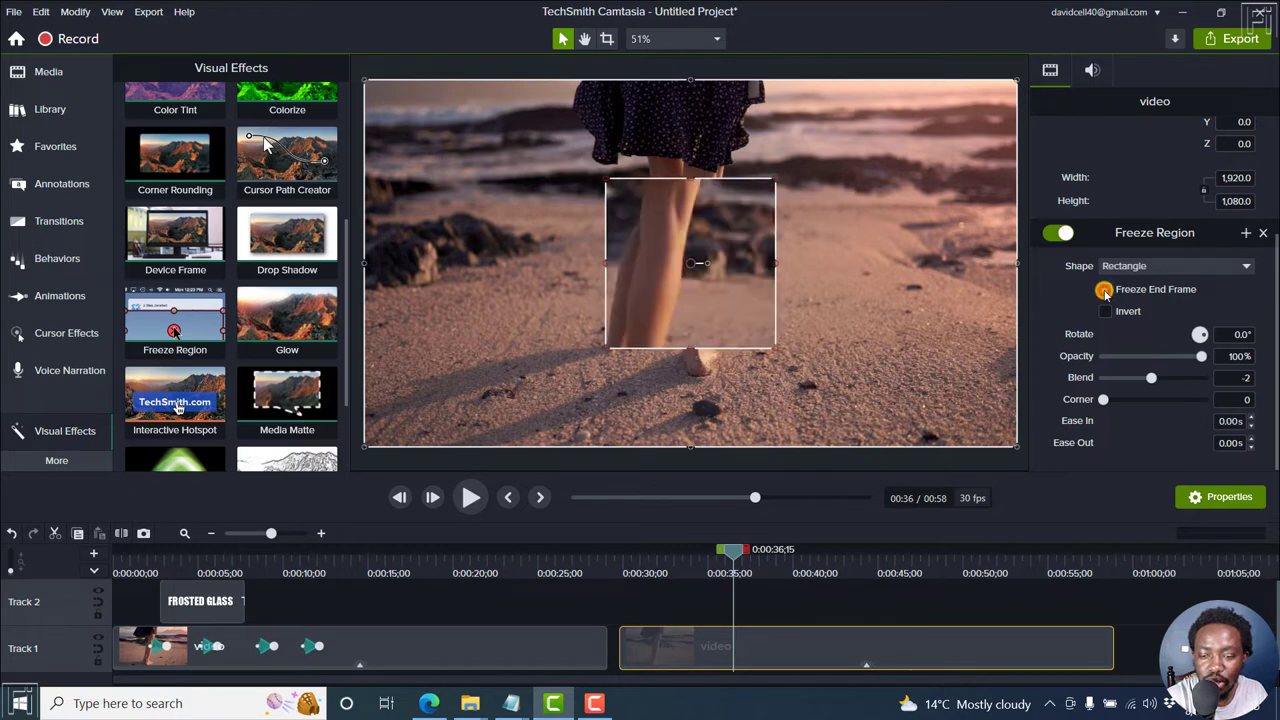
pyautogui.click(1104, 291)
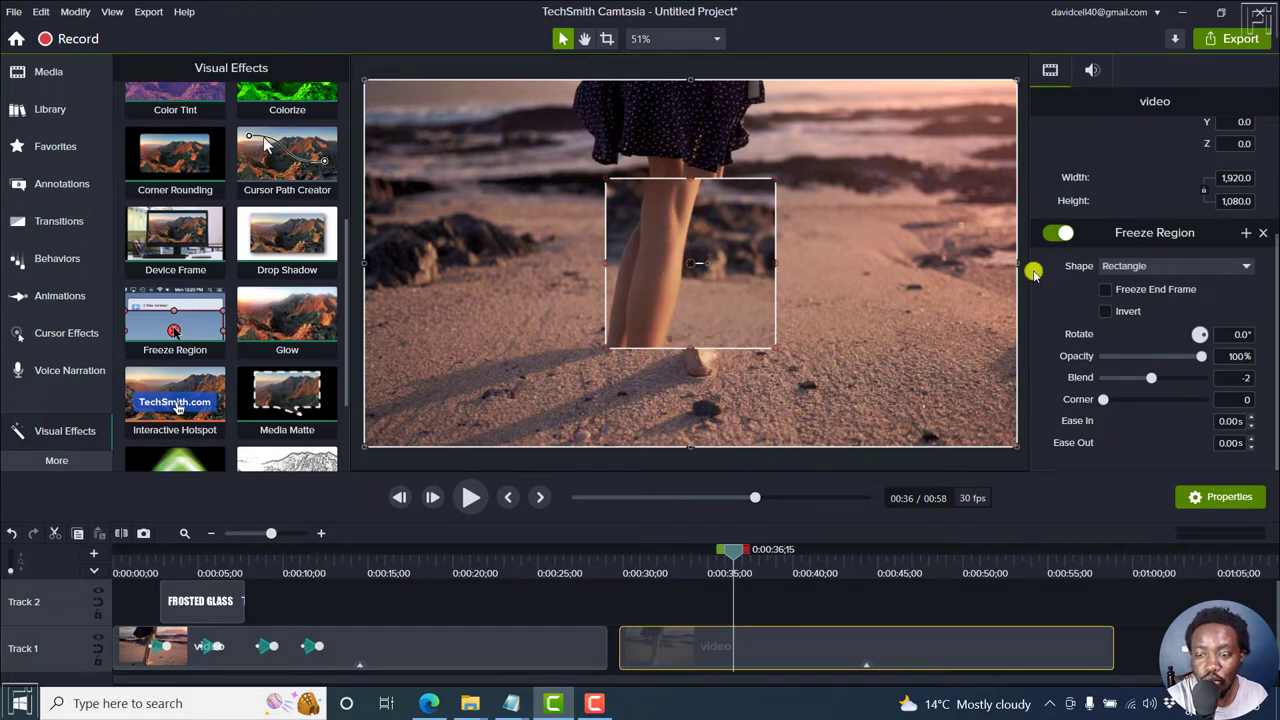
pyautogui.click(1105, 312)
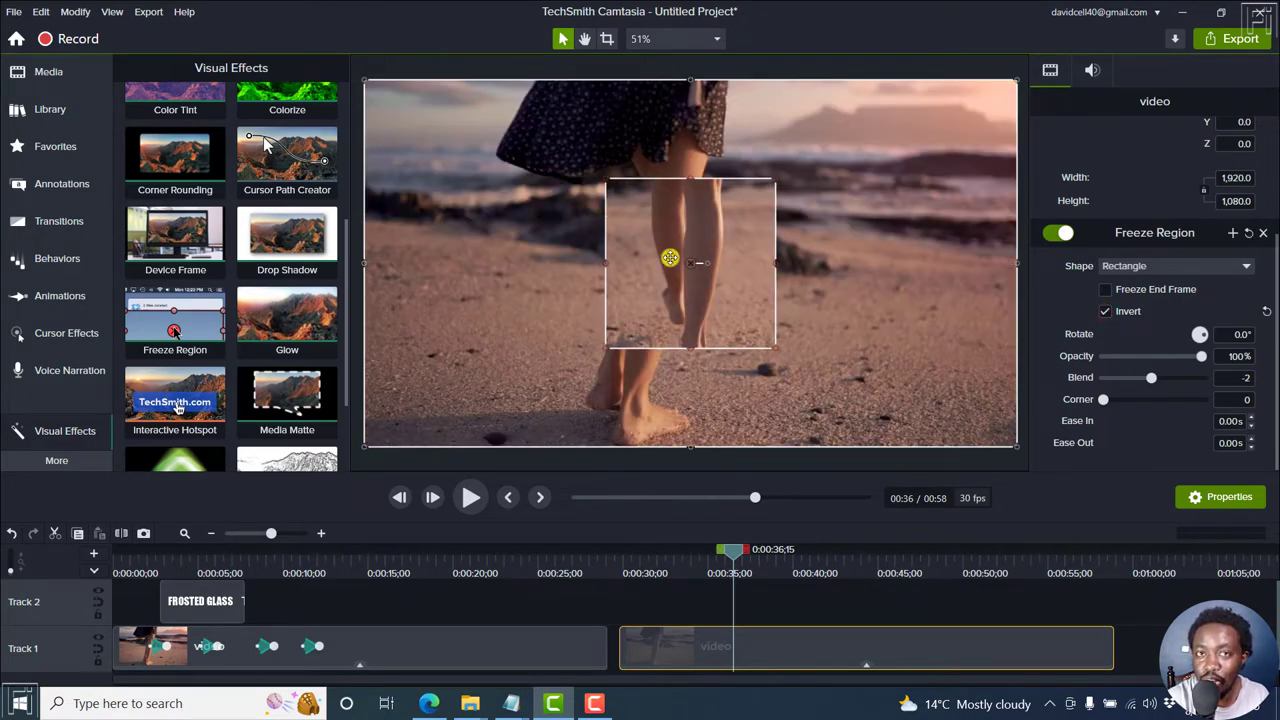
pyautogui.press('space')
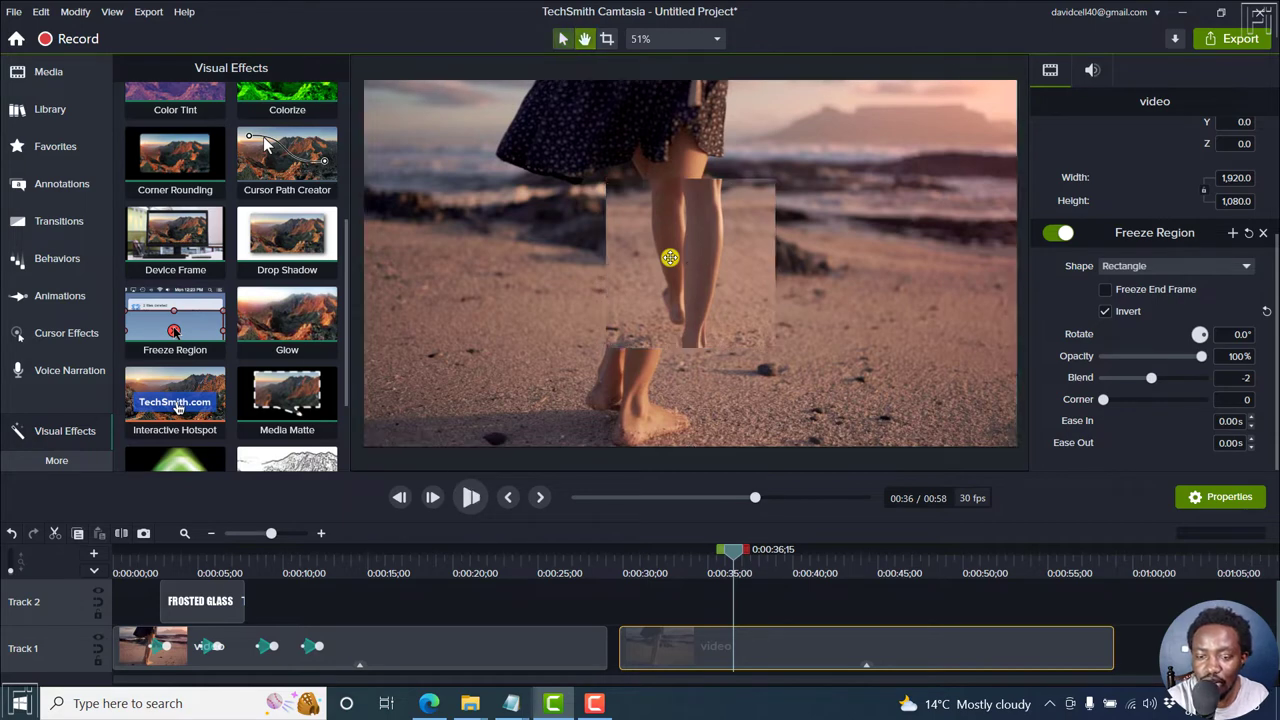
pyautogui.press('space')
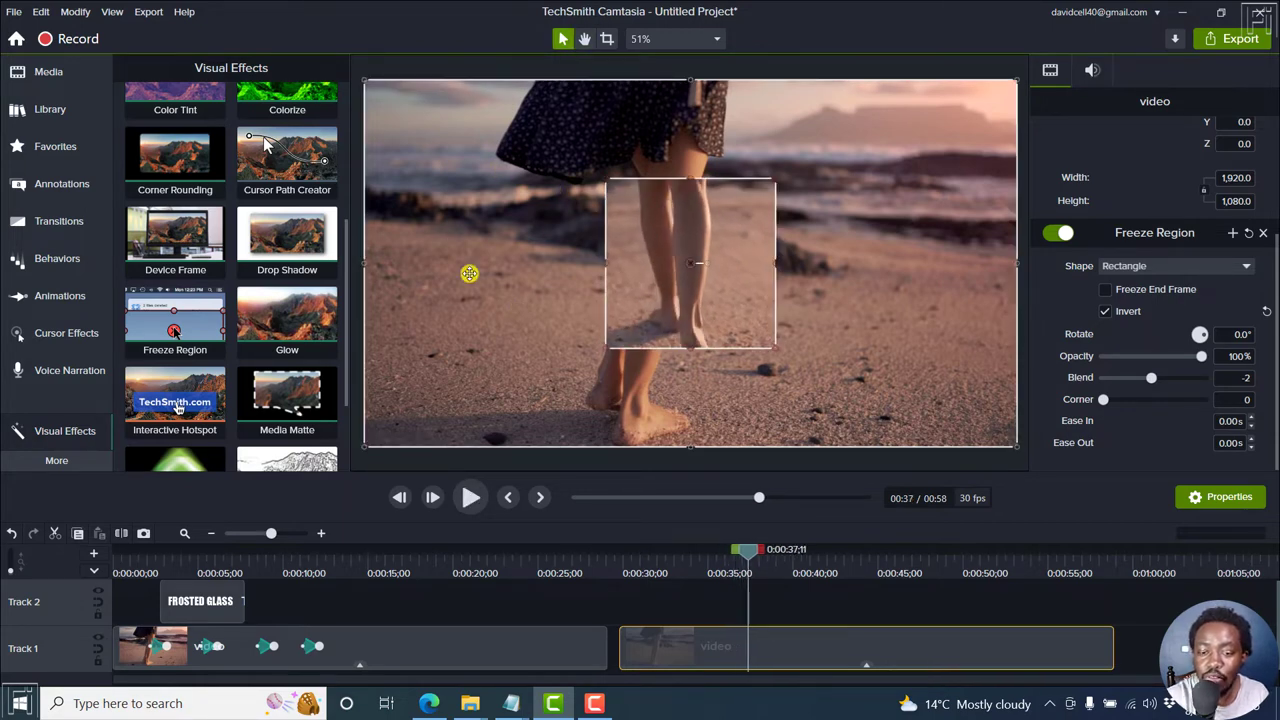
pyautogui.click(1105, 311)
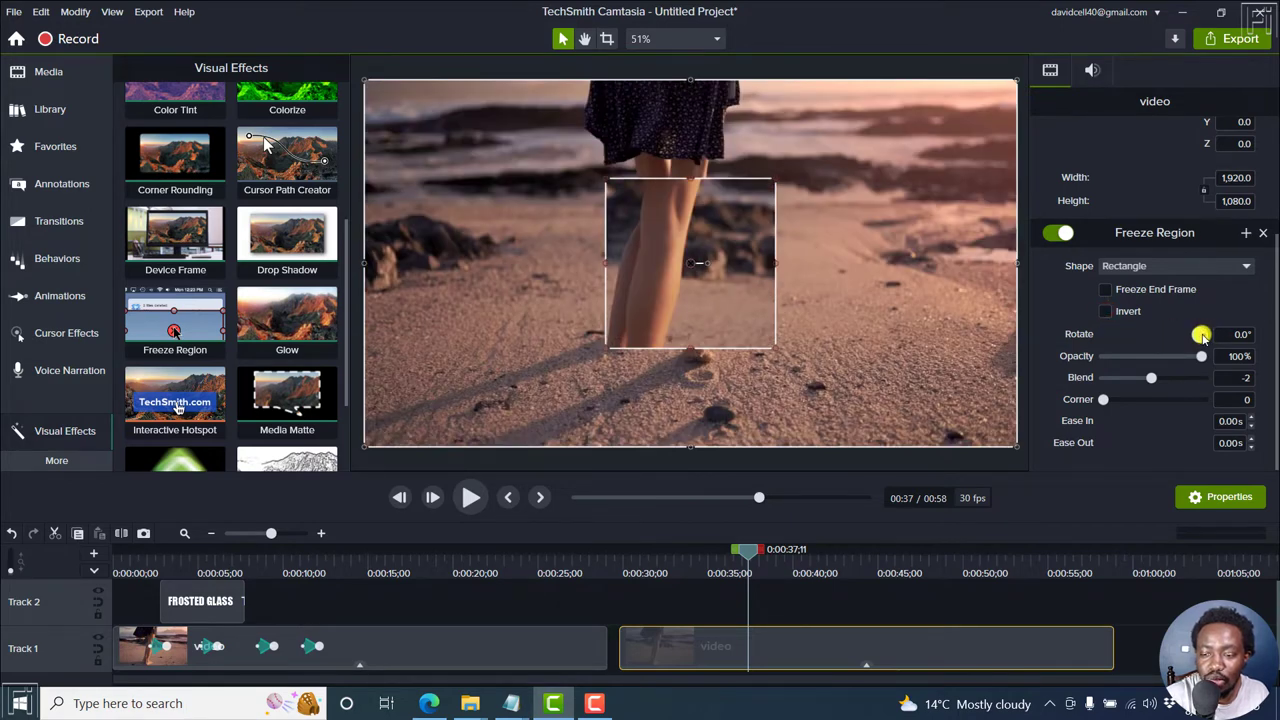
pyautogui.moveTo(1201, 336); pyautogui.dragTo(1186, 329)
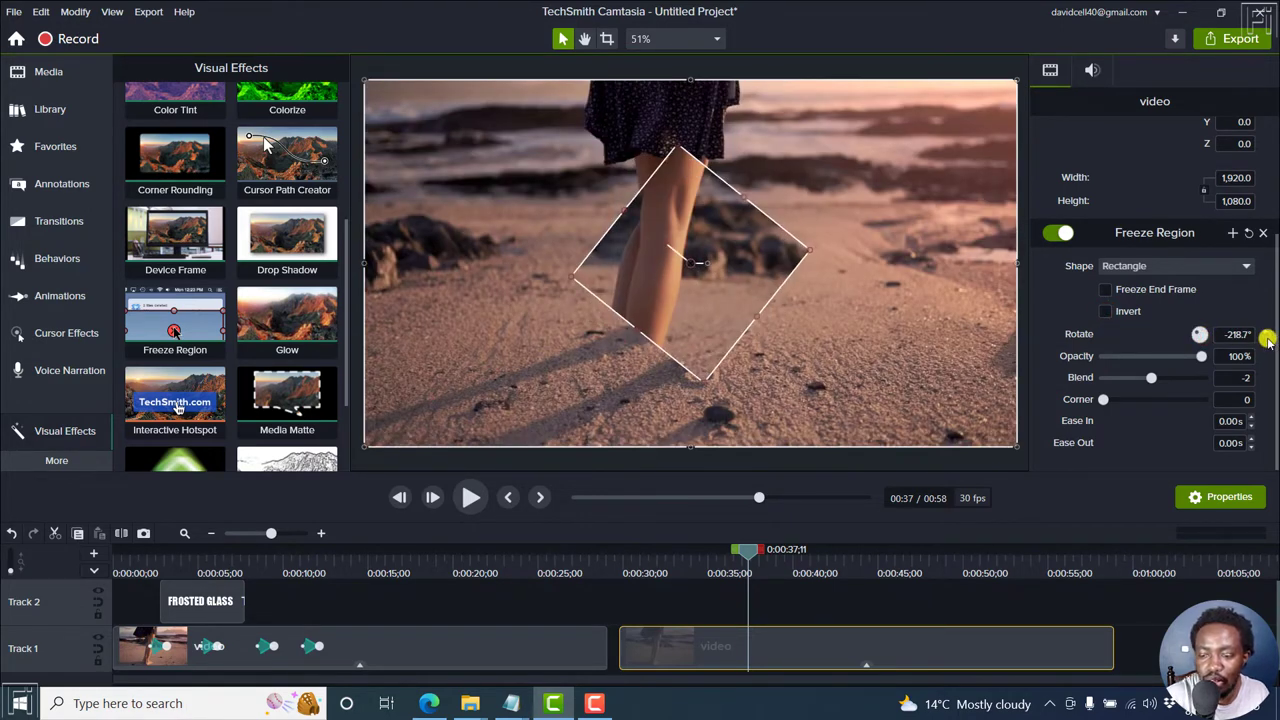
pyautogui.moveTo(1268, 340)
pyautogui.mouseDown()
pyautogui.moveTo(1174, 360)
pyautogui.moveTo(1097, 357)
pyautogui.moveTo(1206, 355)
pyautogui.moveTo(1089, 380)
pyautogui.moveTo(1262, 380)
pyautogui.moveTo(1151, 380)
pyautogui.moveTo(1112, 401)
pyautogui.moveTo(1206, 401)
pyautogui.mouseUp()
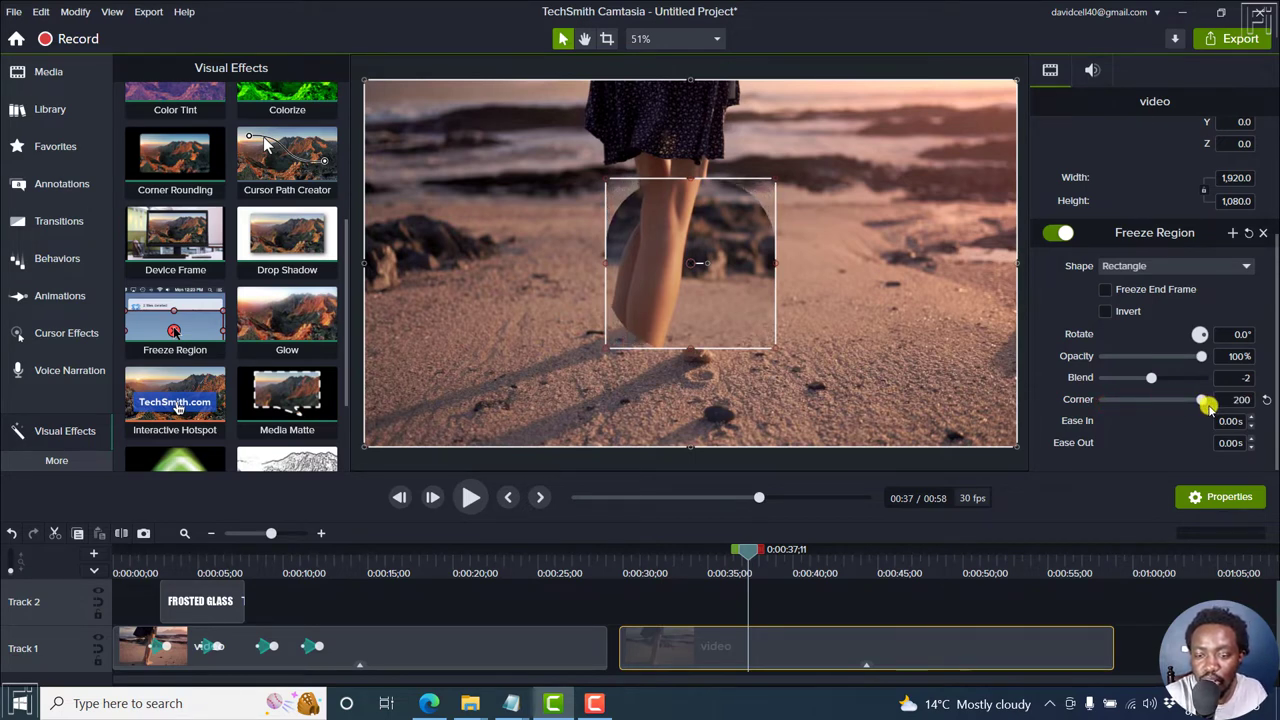
pyautogui.click(1264, 401)
pyautogui.write('0')
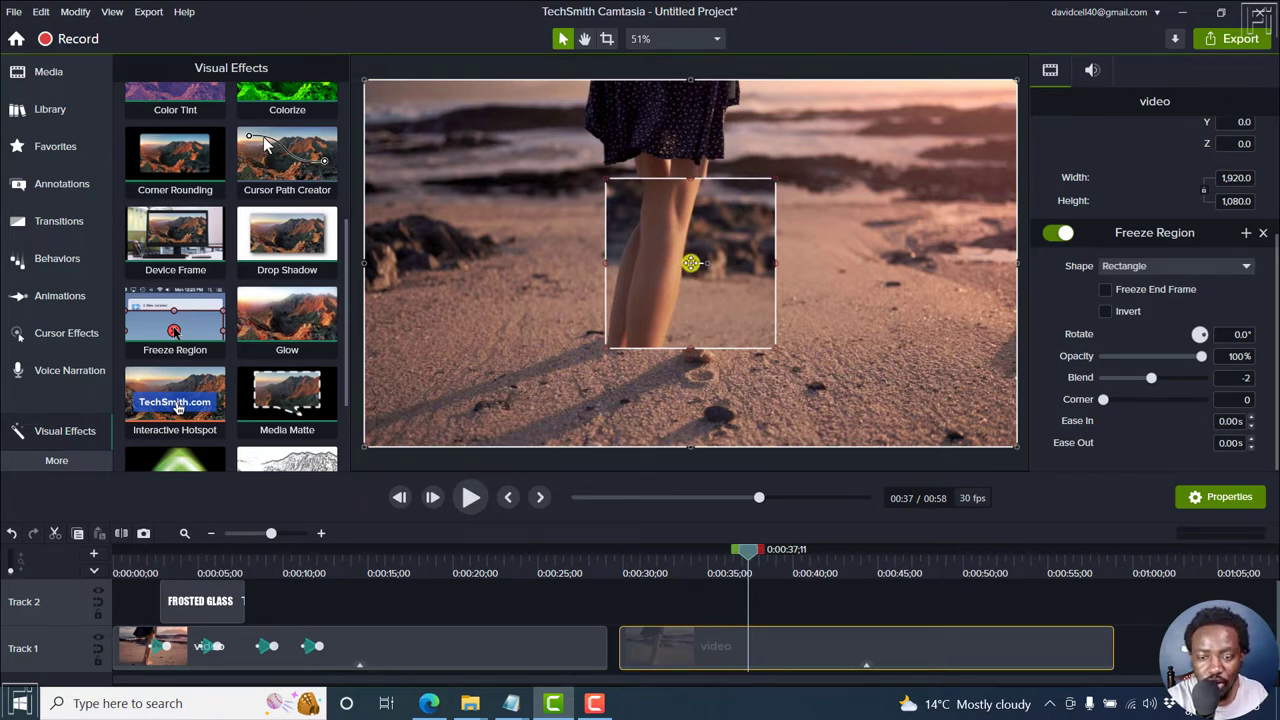
# Reposition the freeze region box, preview it, and settle it back over the walker's legs
pyautogui.click(690, 263)
pyautogui.moveTo(690, 263); pyautogui.dragTo(470, 337)
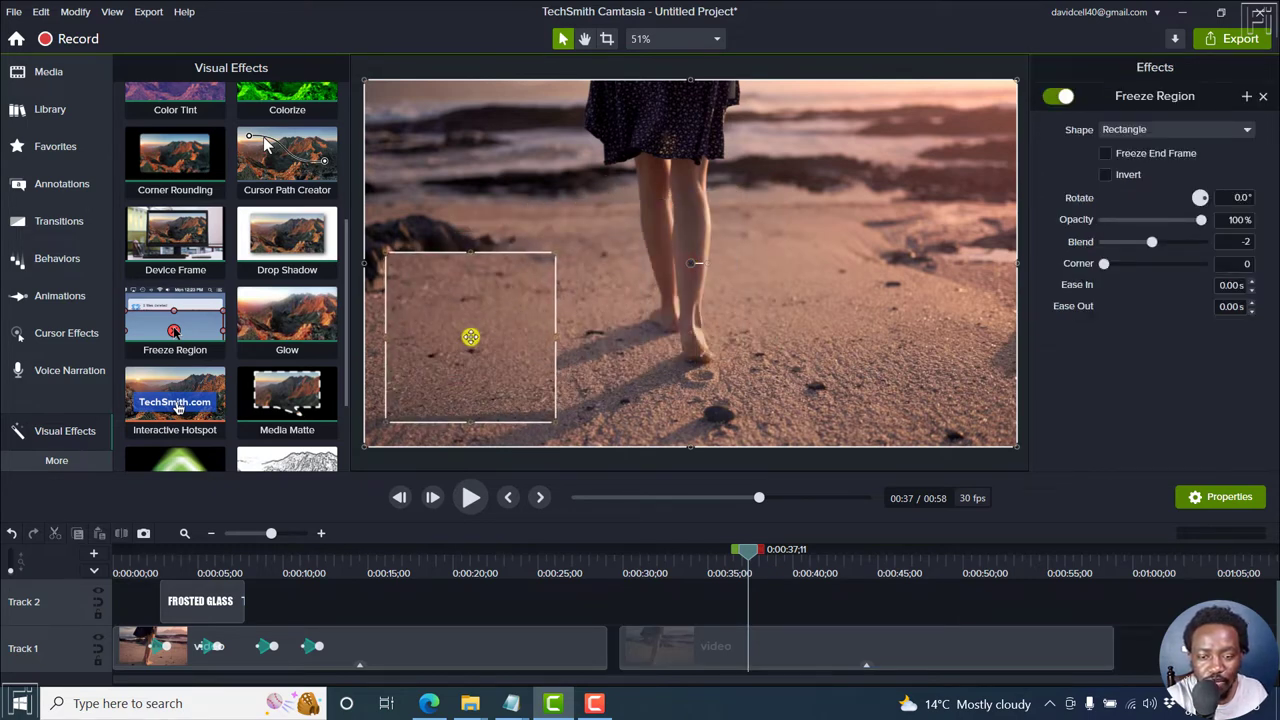
pyautogui.click(643, 549)
pyautogui.press('space')
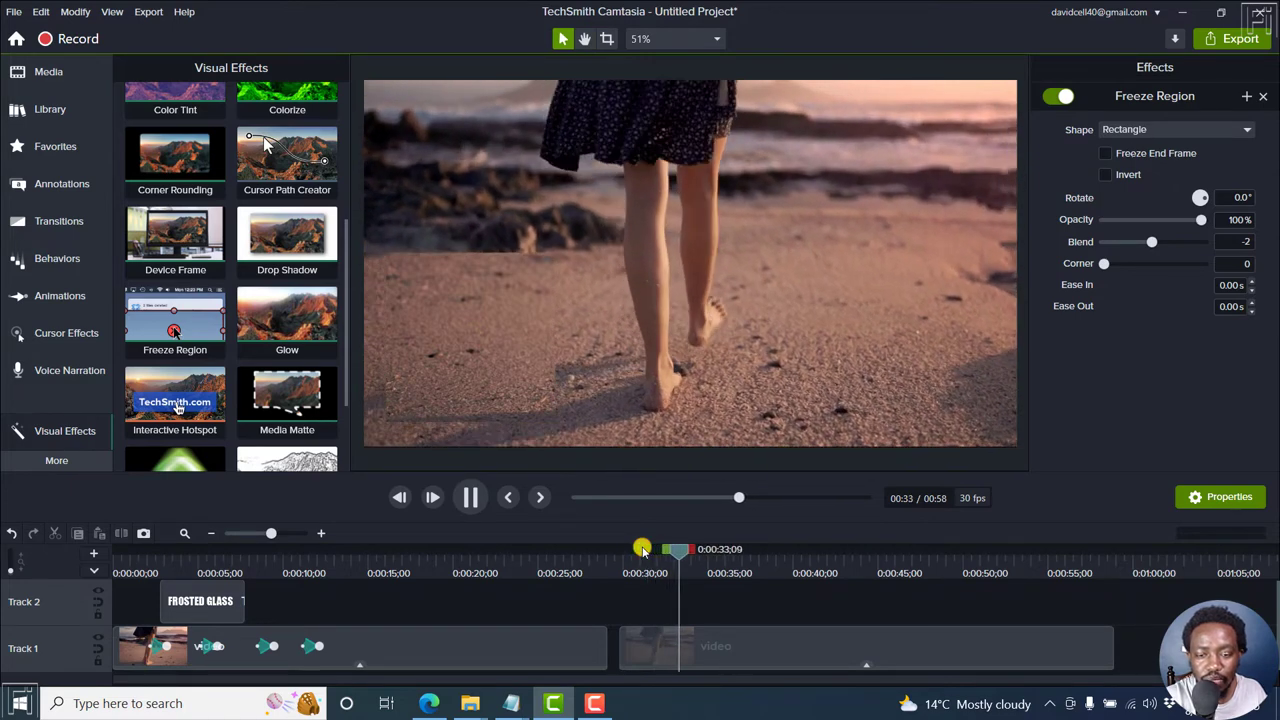
pyautogui.press('space')
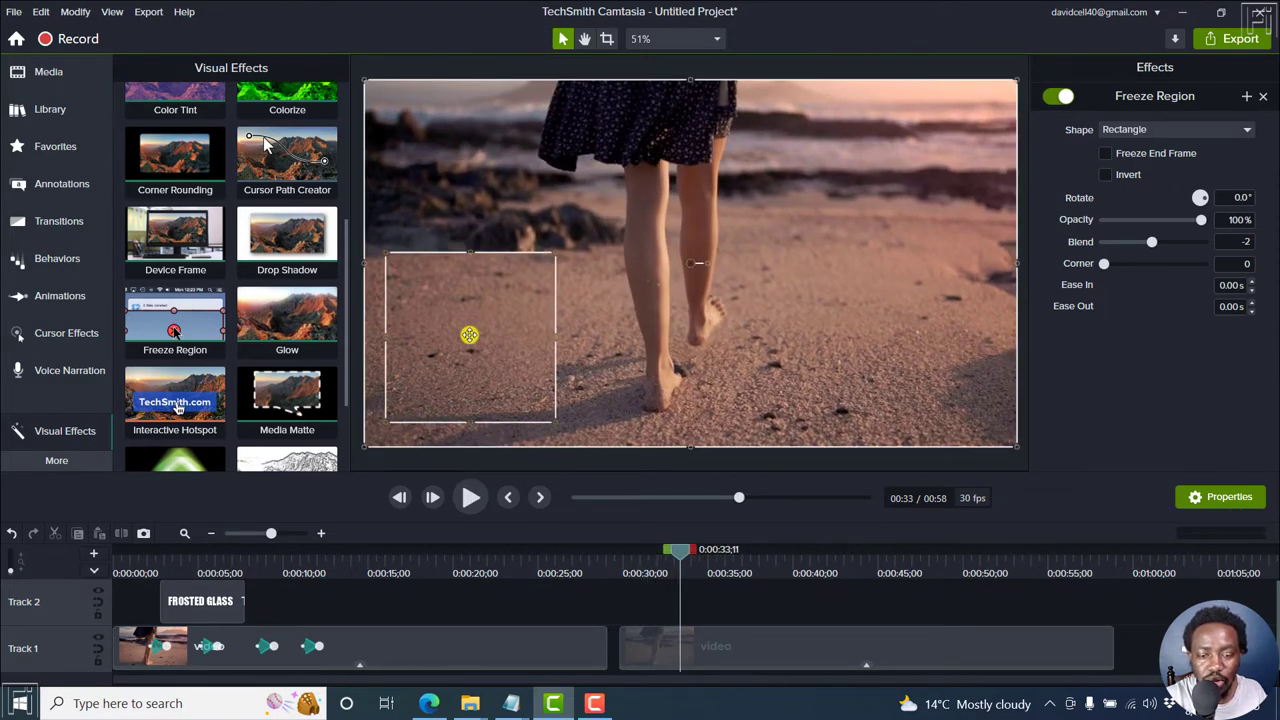
pyautogui.moveTo(469, 335)
pyautogui.mouseDown()
pyautogui.moveTo(780, 276)
pyautogui.moveTo(680, 276)
pyautogui.mouseUp()
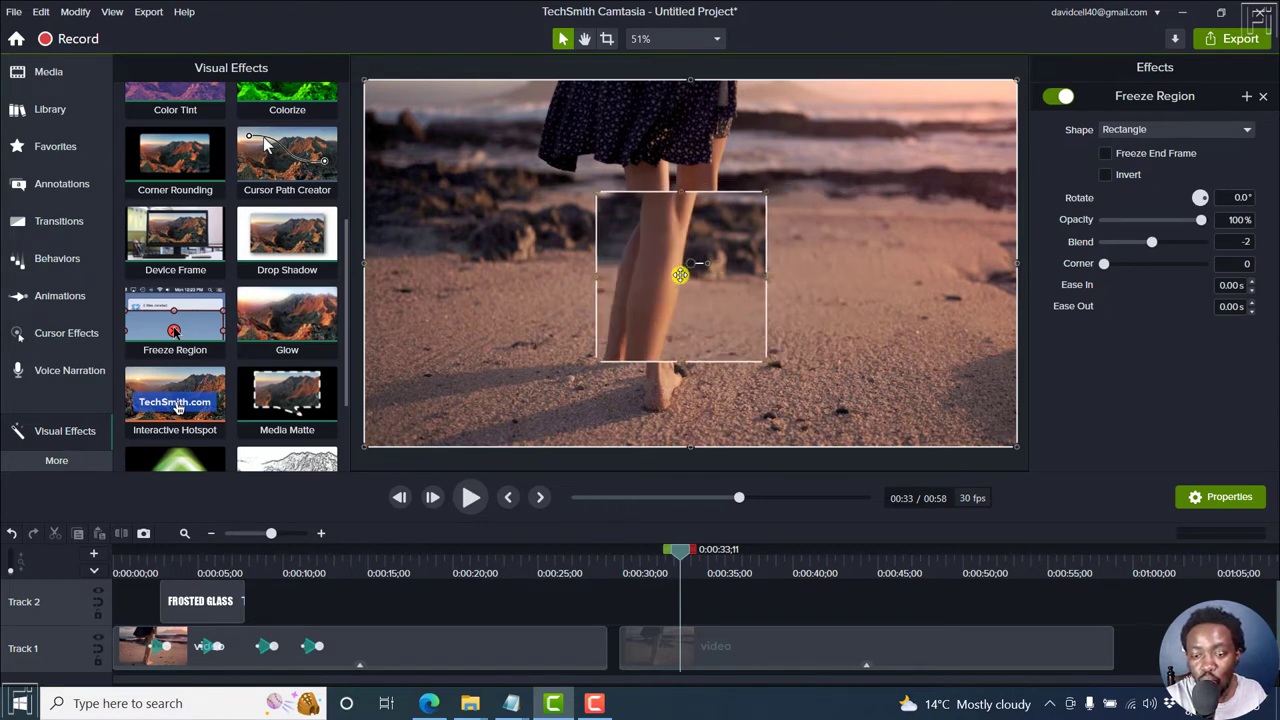
pyautogui.moveTo(680, 275); pyautogui.dragTo(688, 263)
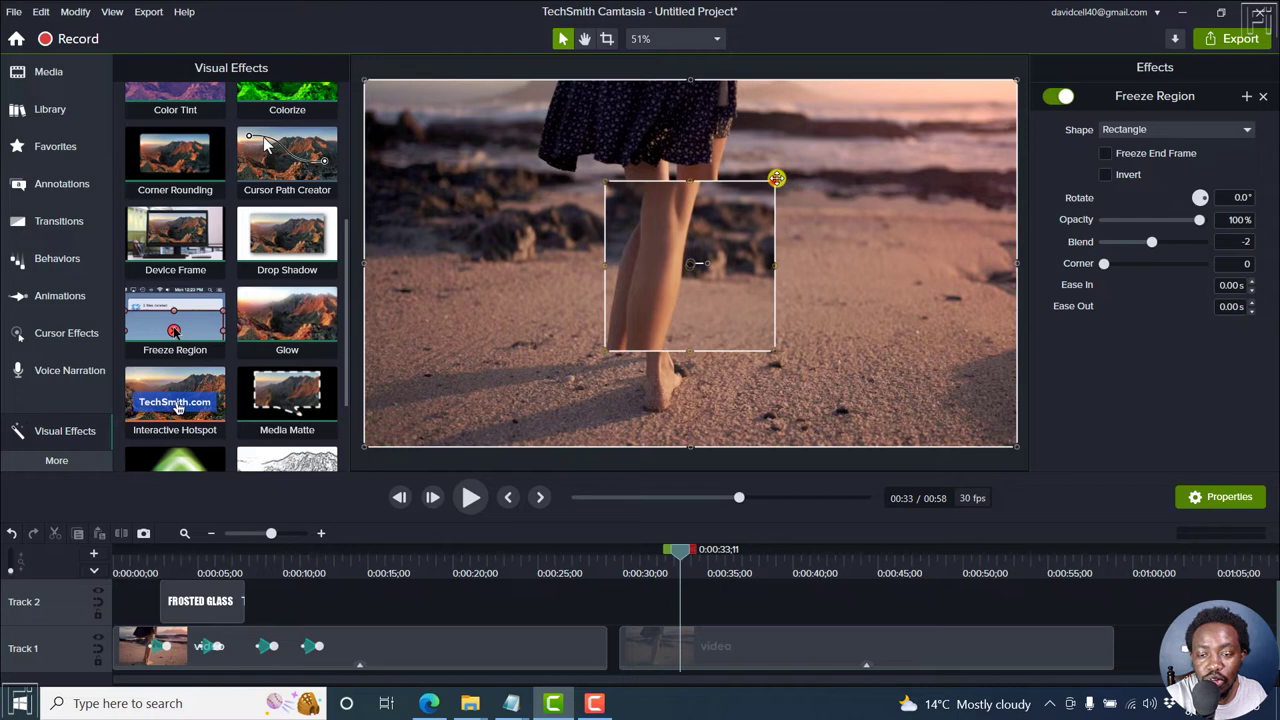
# Stretch the freeze region to the frame's top-right and bottom-left, then preview playback
pyautogui.moveTo(776, 178); pyautogui.dragTo(1017, 78)
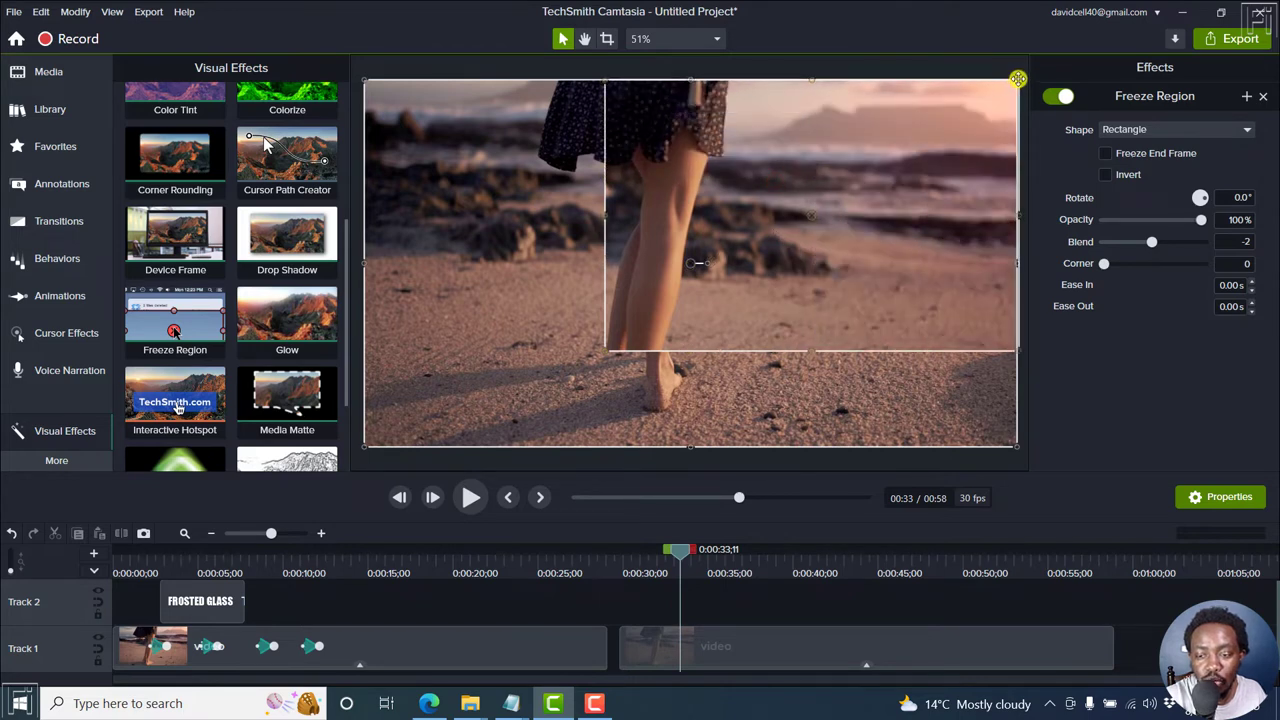
pyautogui.moveTo(606, 350)
pyautogui.mouseDown()
pyautogui.moveTo(534, 362)
pyautogui.moveTo(359, 450)
pyautogui.mouseUp()
pyautogui.moveTo(677, 558); pyautogui.dragTo(638, 562)
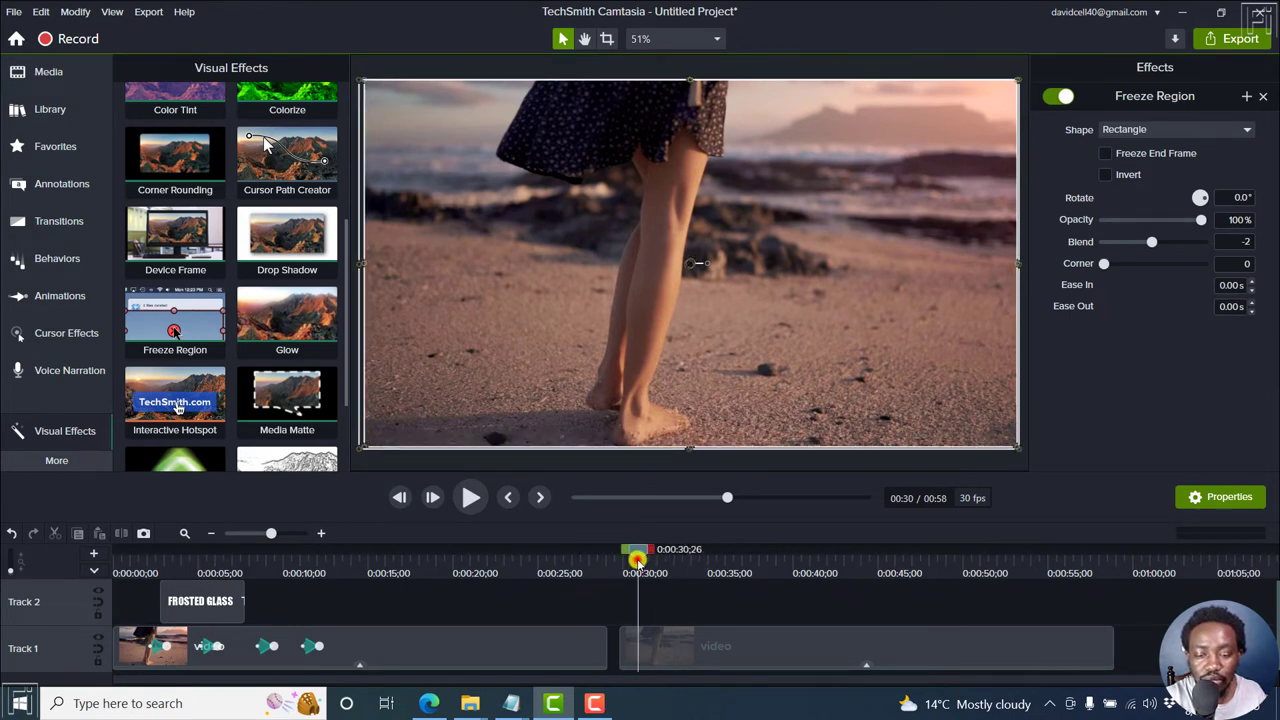
pyautogui.press('space')
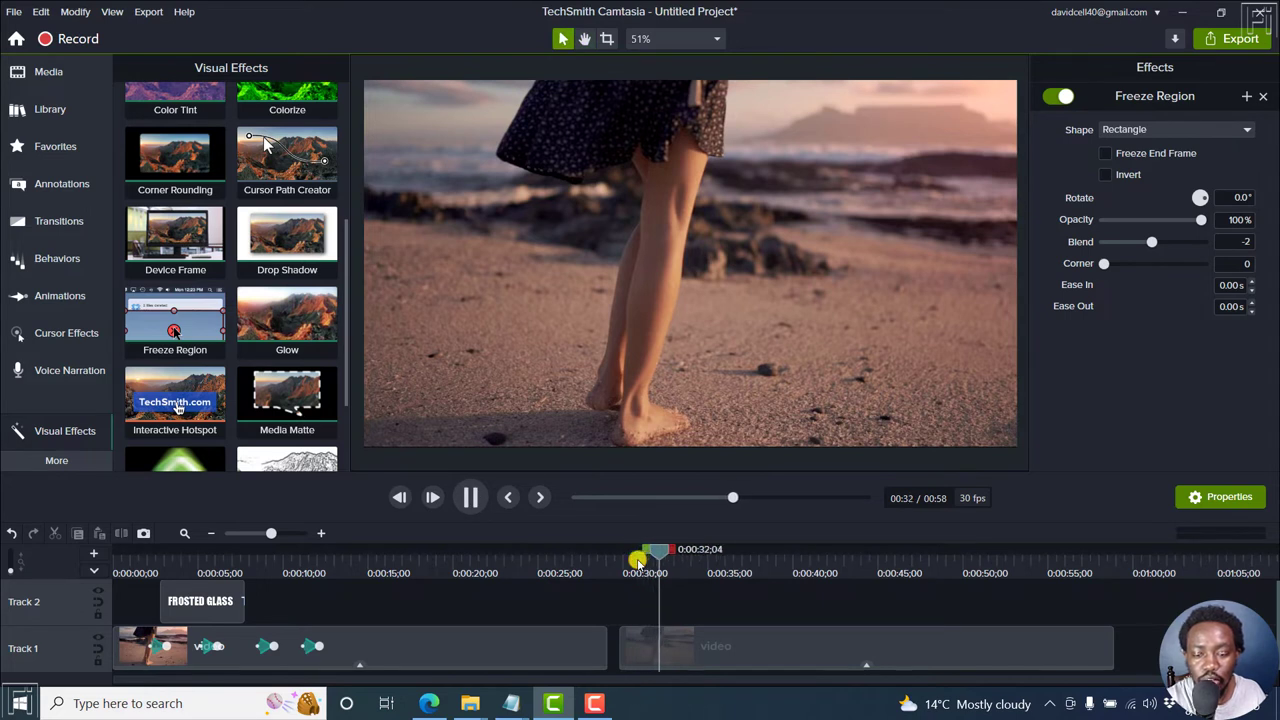
pyautogui.press('space')
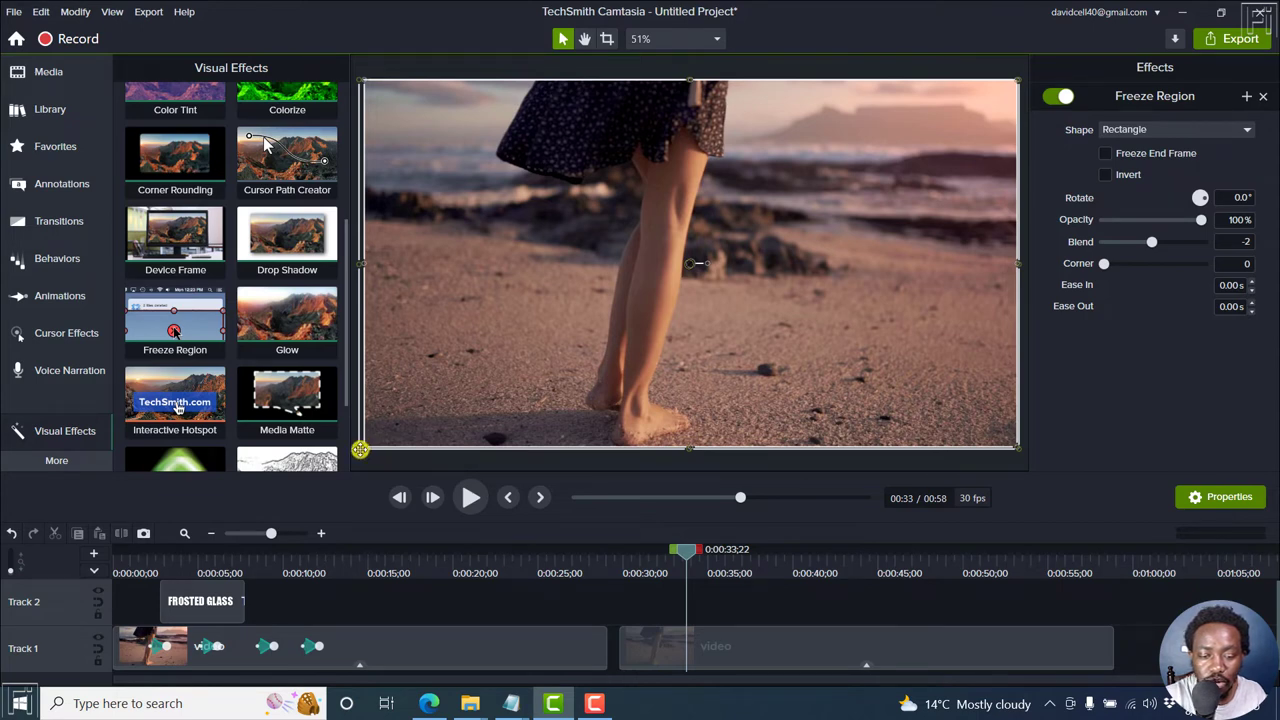
# Shrink and move the freeze region into a centred box around the walker's legs
pyautogui.moveTo(360, 450); pyautogui.dragTo(529, 371)
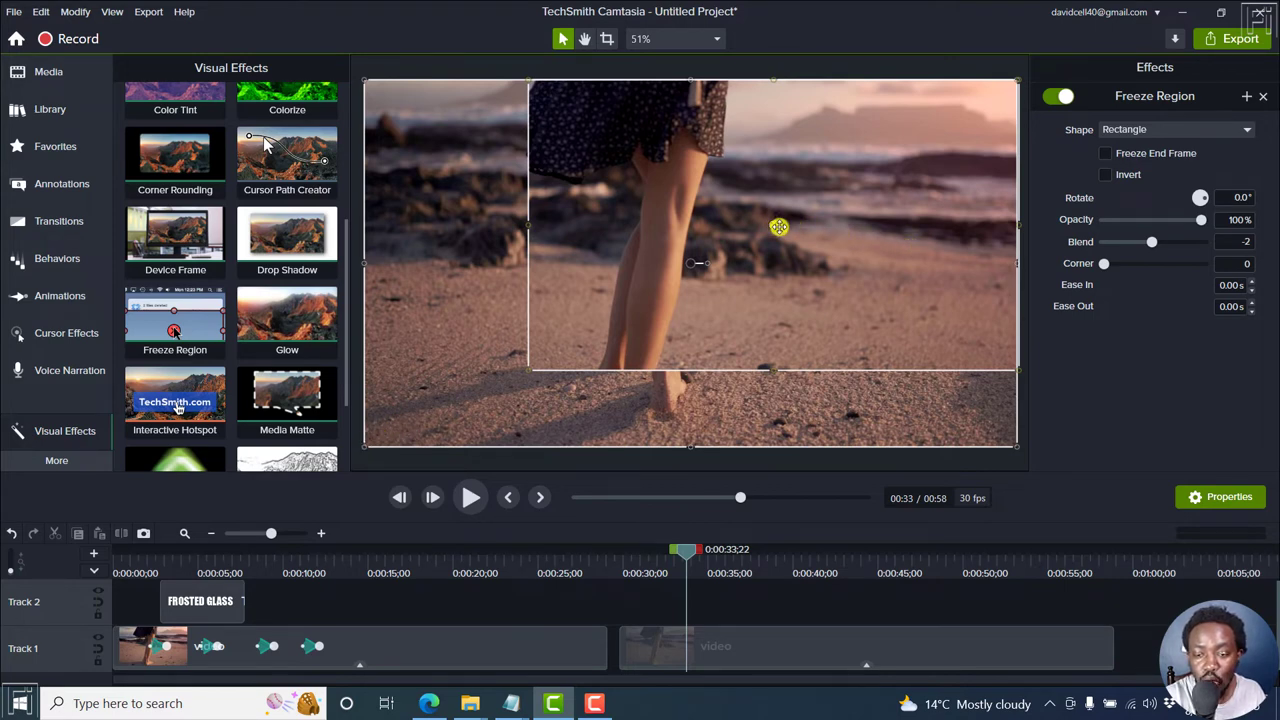
pyautogui.moveTo(765, 224)
pyautogui.mouseDown()
pyautogui.moveTo(676, 287)
pyautogui.moveTo(679, 262)
pyautogui.mouseUp()
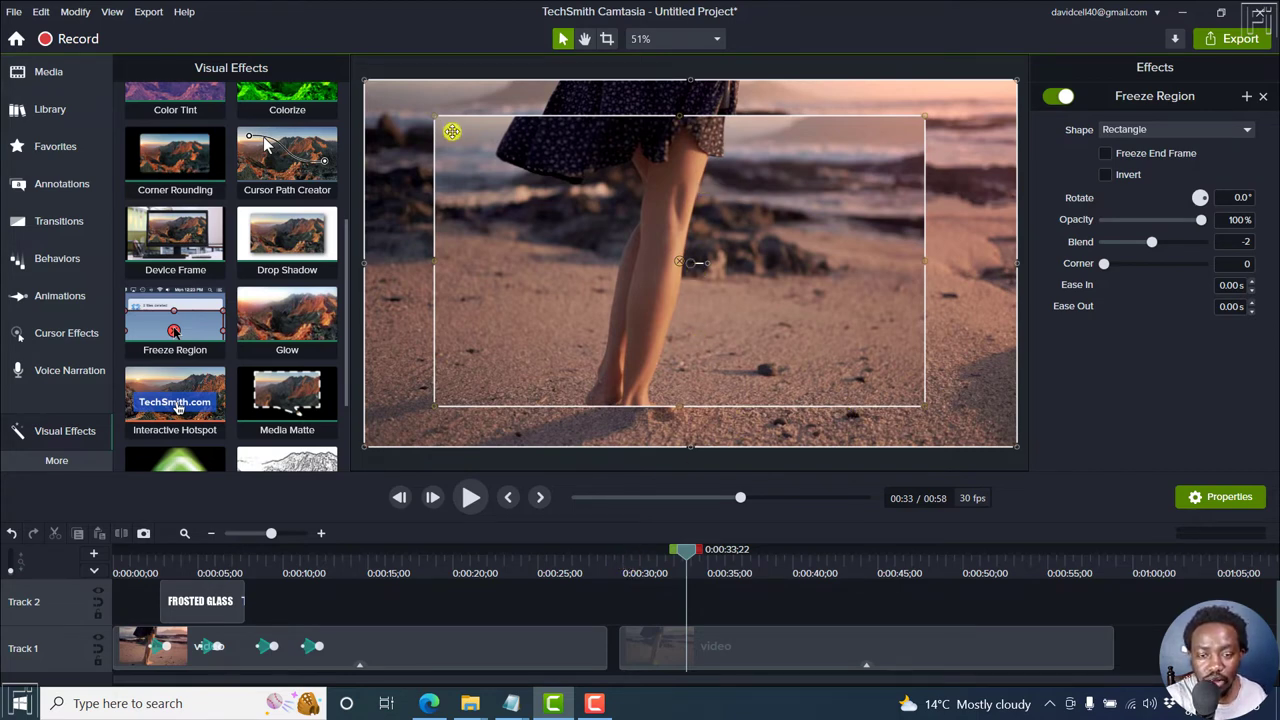
pyautogui.moveTo(433, 115); pyautogui.dragTo(493, 158)
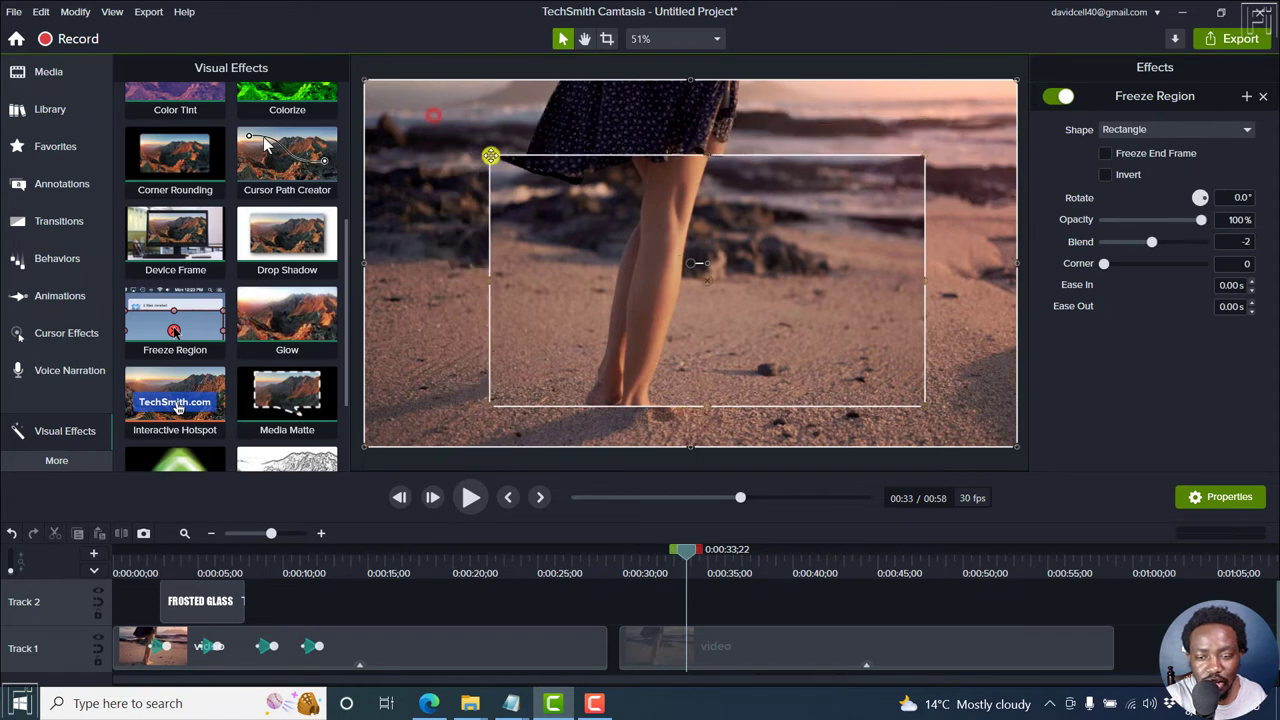
pyautogui.click(613, 294)
pyautogui.moveTo(613, 294); pyautogui.dragTo(606, 291)
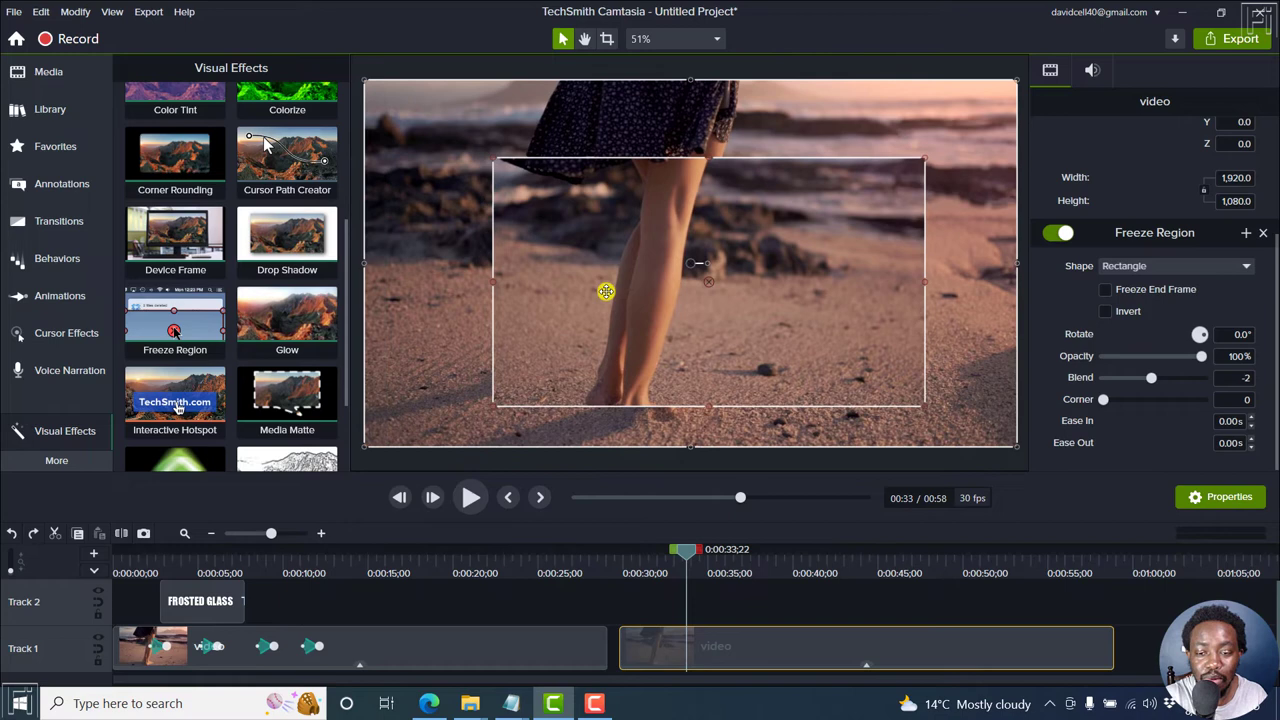
pyautogui.moveTo(709, 281); pyautogui.dragTo(690, 263)
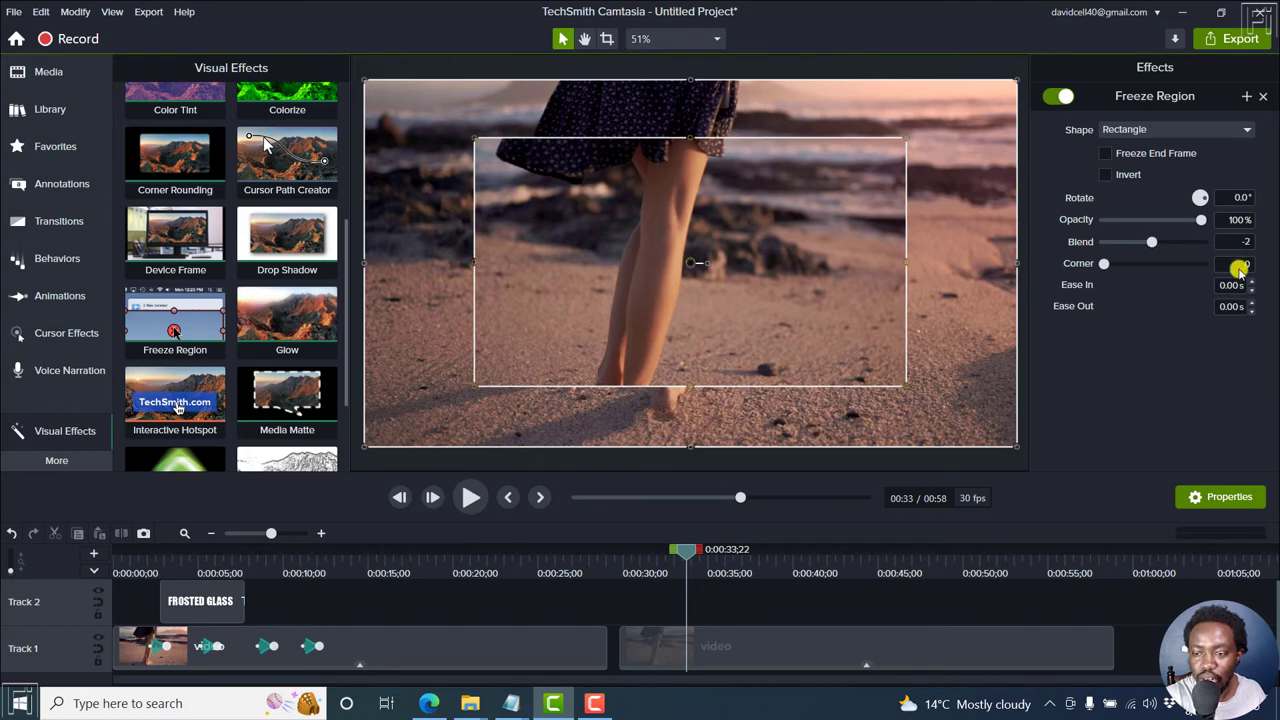
# Turn on Invert for the Freeze Region and play from 0:30 to preview
pyautogui.click(643, 278)
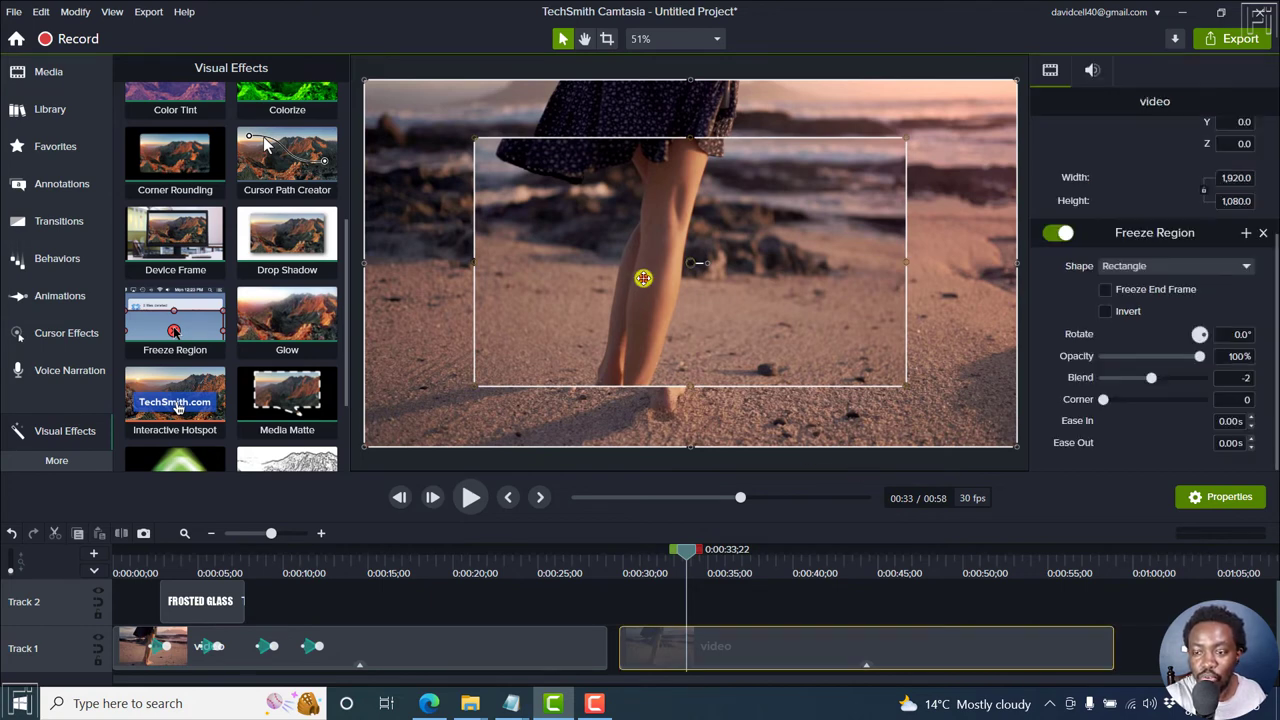
pyautogui.click(1106, 311)
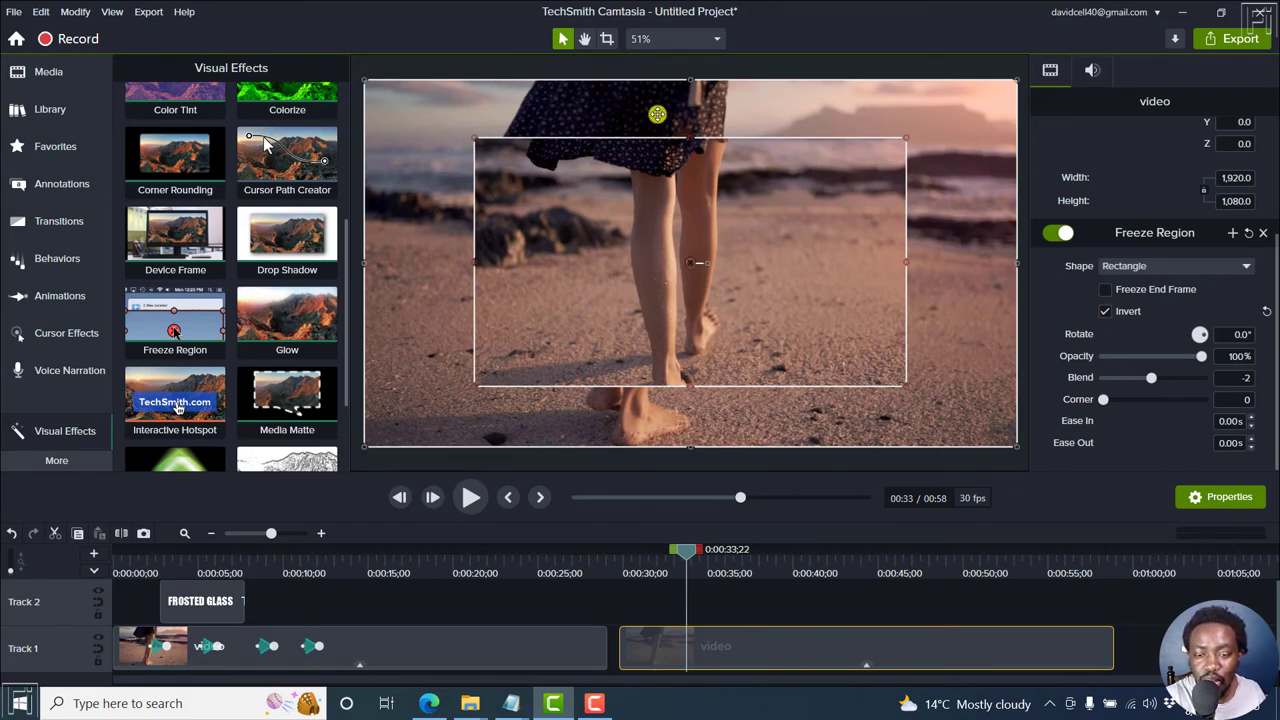
pyautogui.click(632, 556)
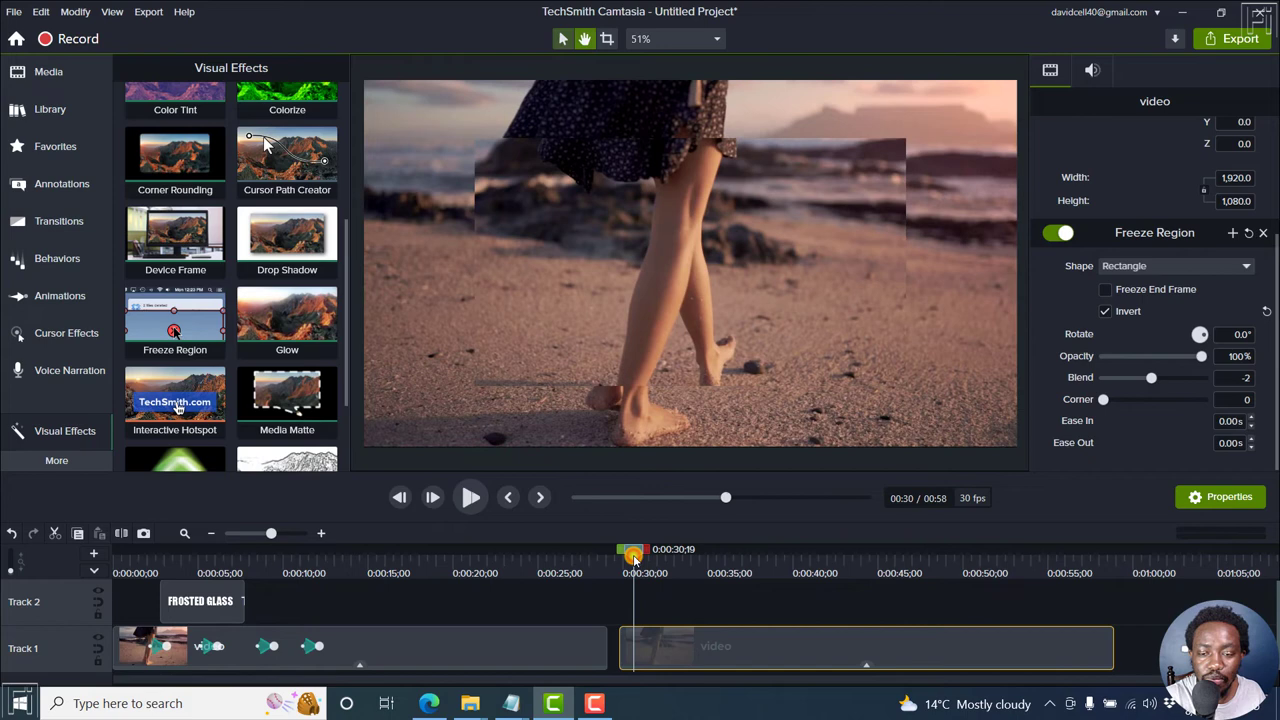
pyautogui.press('space')
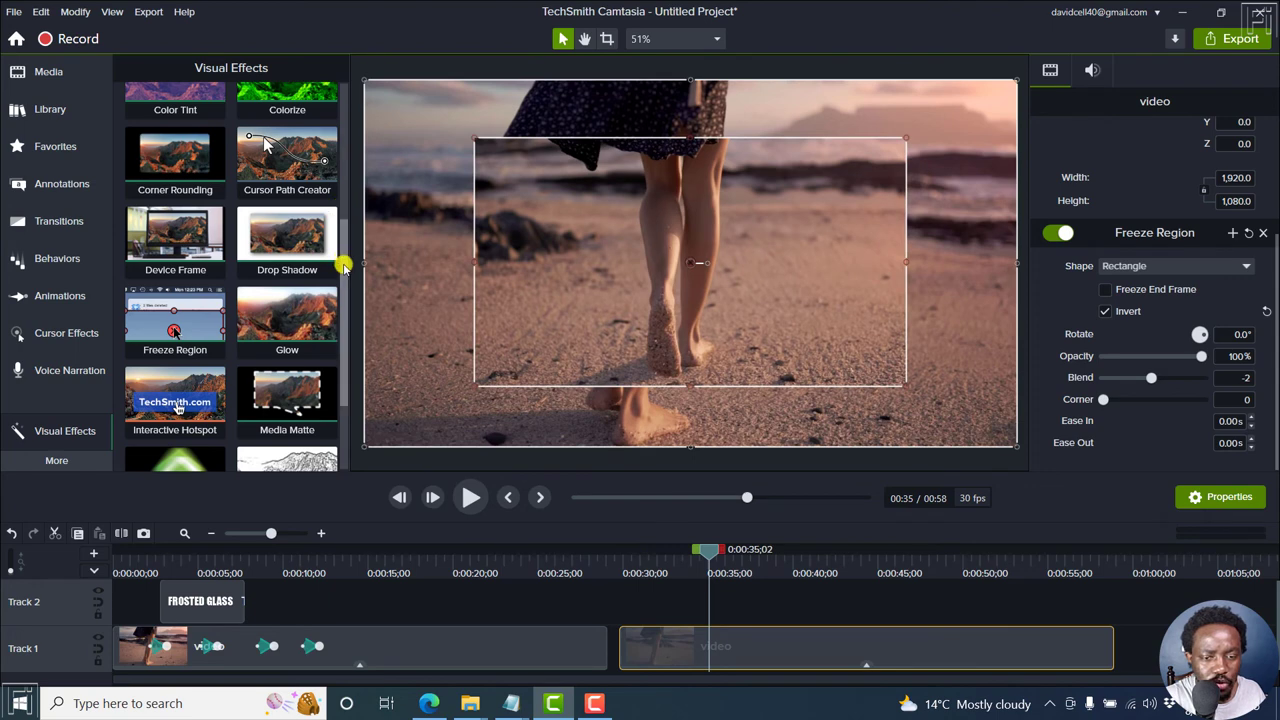
# Apply a Border effect to the beach clip with thickness 10 and preview it from 0:30
pyautogui.moveTo(343, 263); pyautogui.dragTo(358, 115)
pyautogui.moveTo(175, 198)
pyautogui.mouseDown()
pyautogui.moveTo(699, 625)
pyautogui.moveTo(700, 640)
pyautogui.mouseUp()
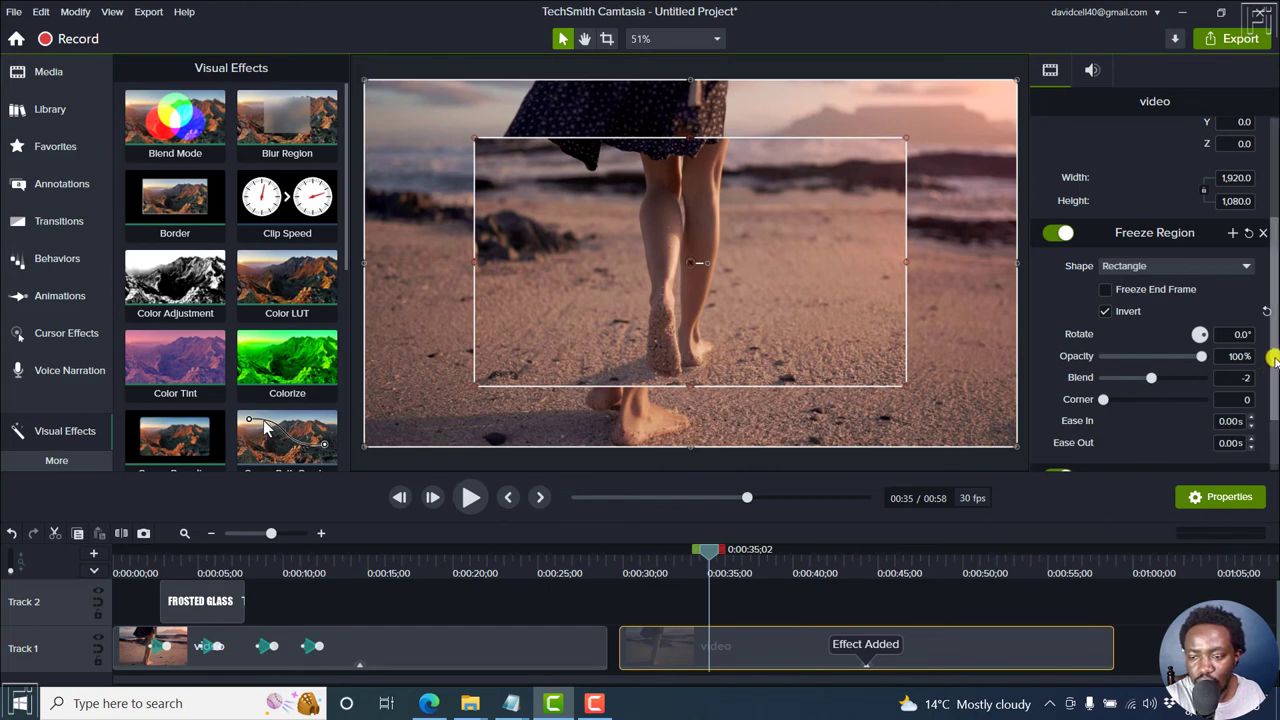
pyautogui.scroll(-2, 1265, 370)
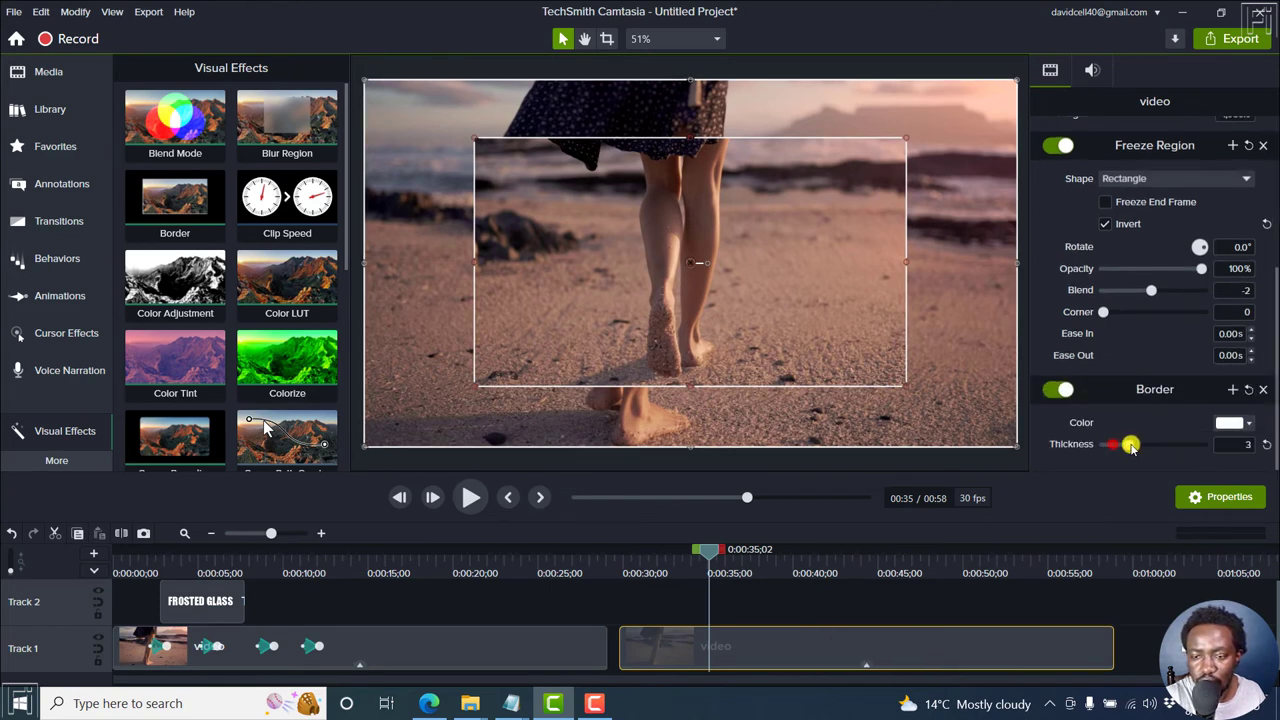
pyautogui.moveTo(1112, 446); pyautogui.dragTo(1229, 449)
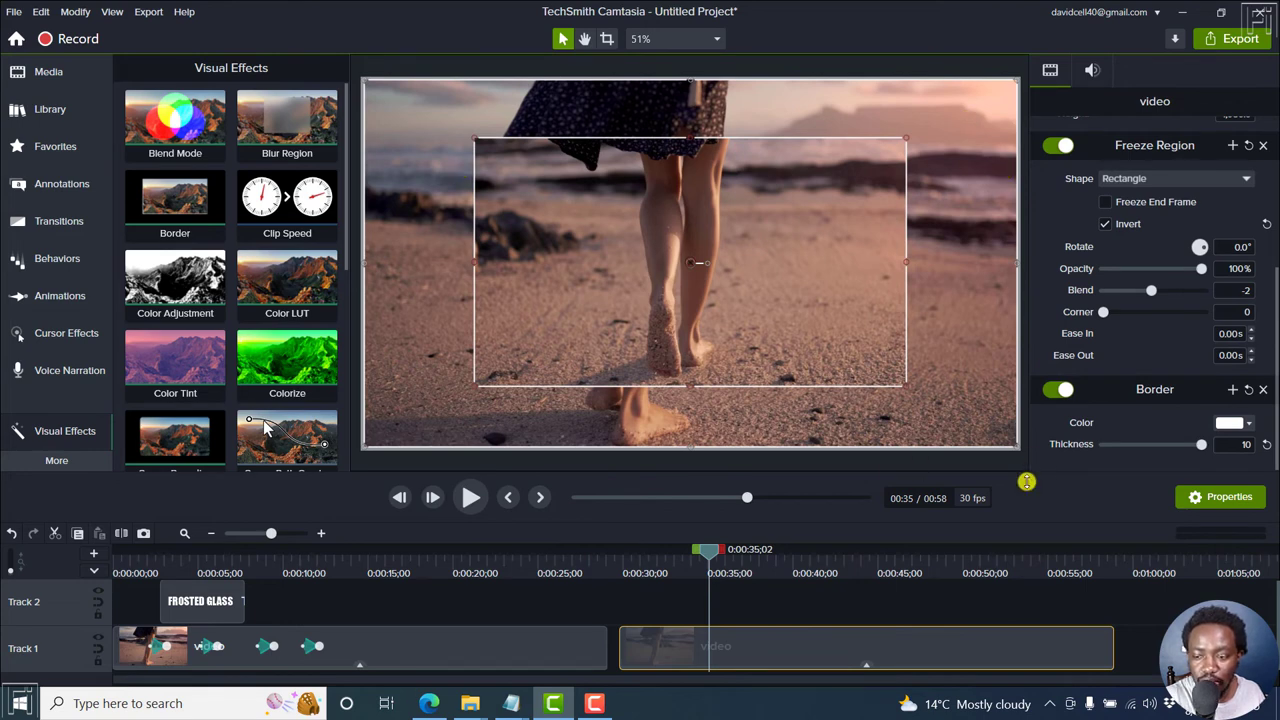
pyautogui.click(623, 552)
pyautogui.press('space')
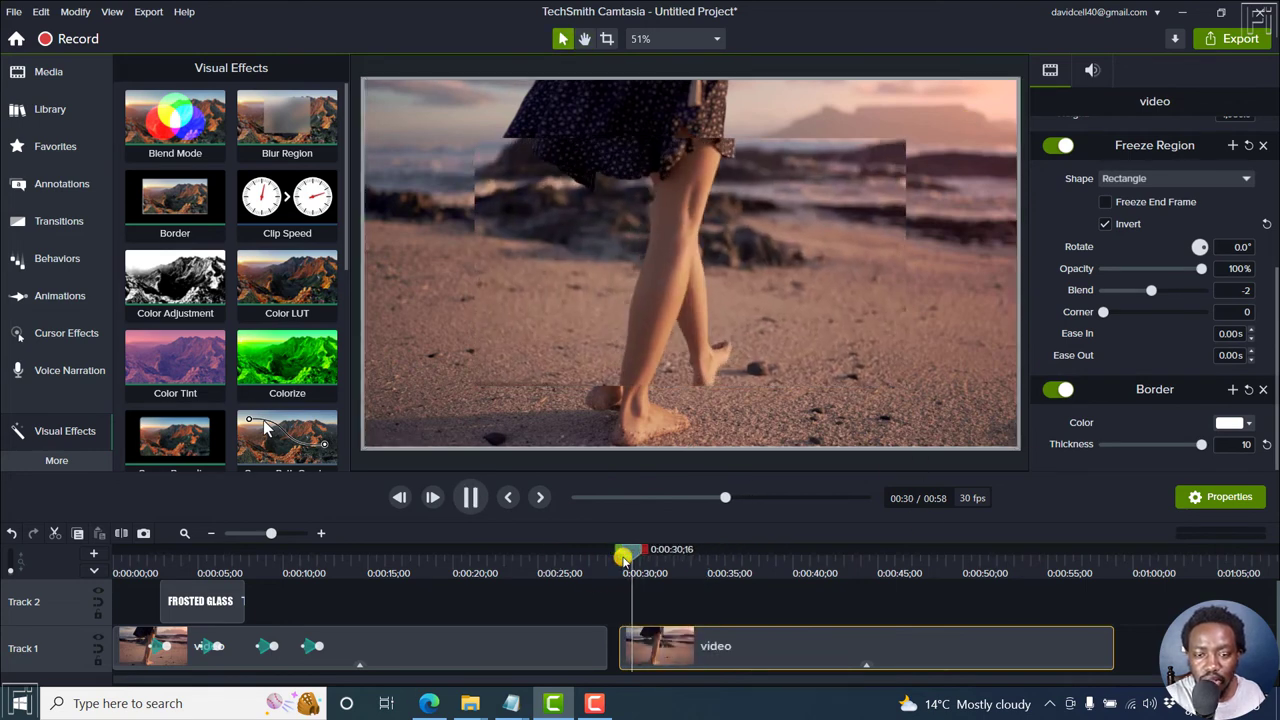
pyautogui.press('space')
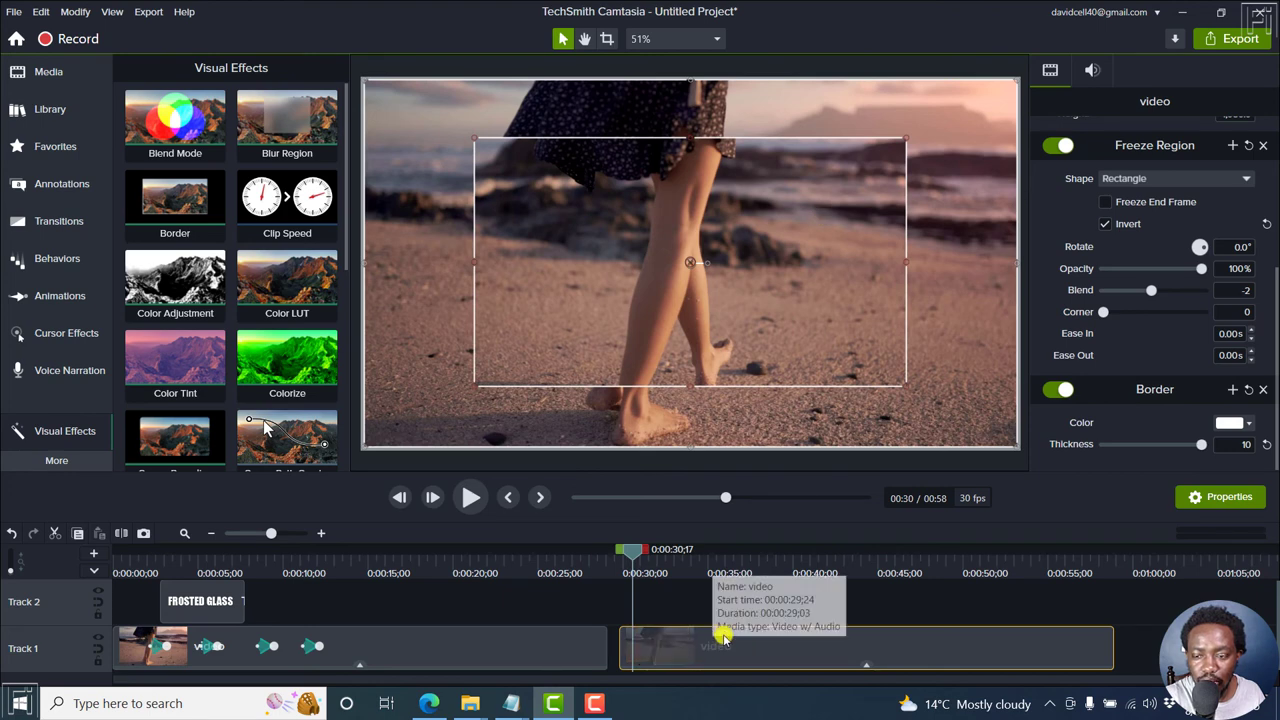
pyautogui.click(1104, 224)
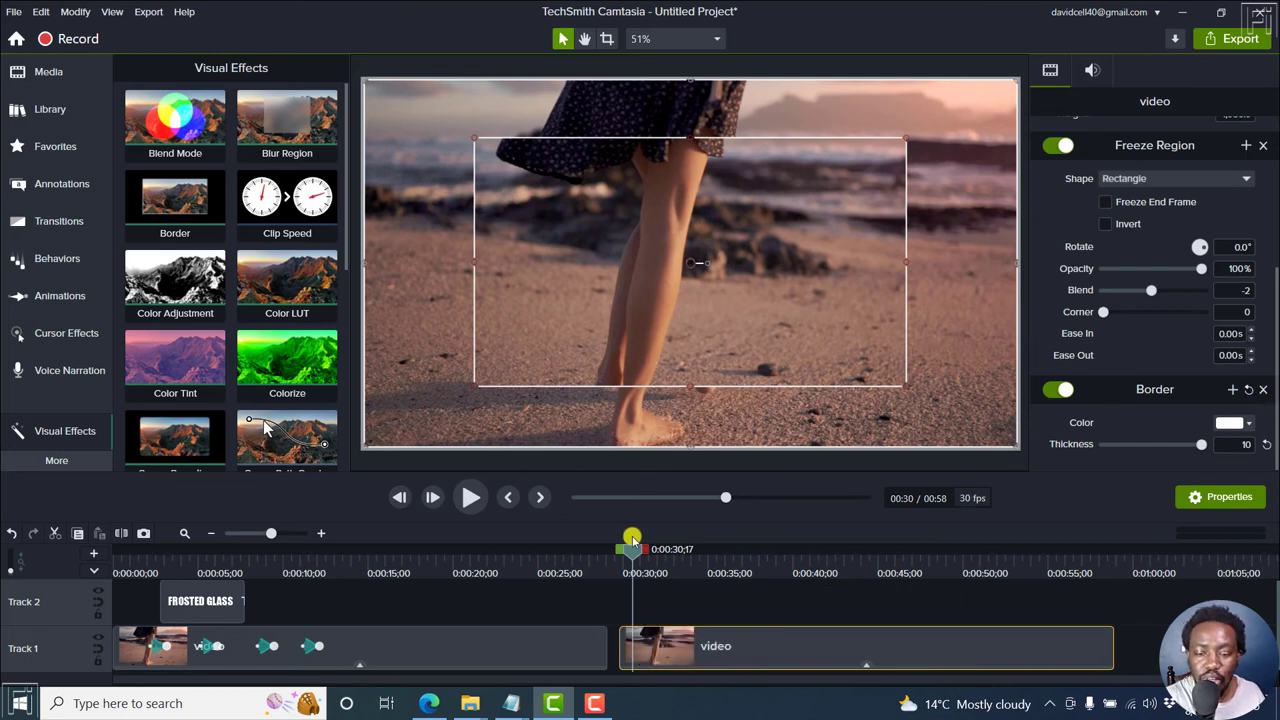
pyautogui.moveTo(631, 551); pyautogui.dragTo(762, 560)
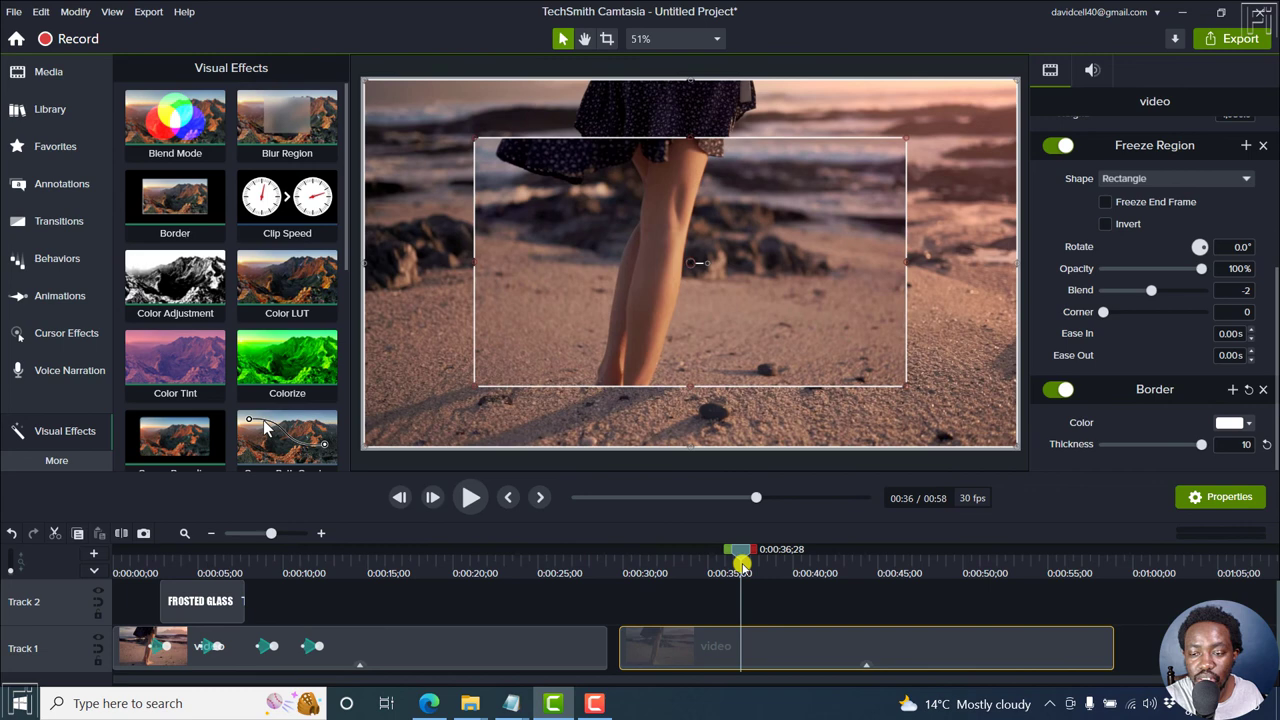
pyautogui.click(1105, 223)
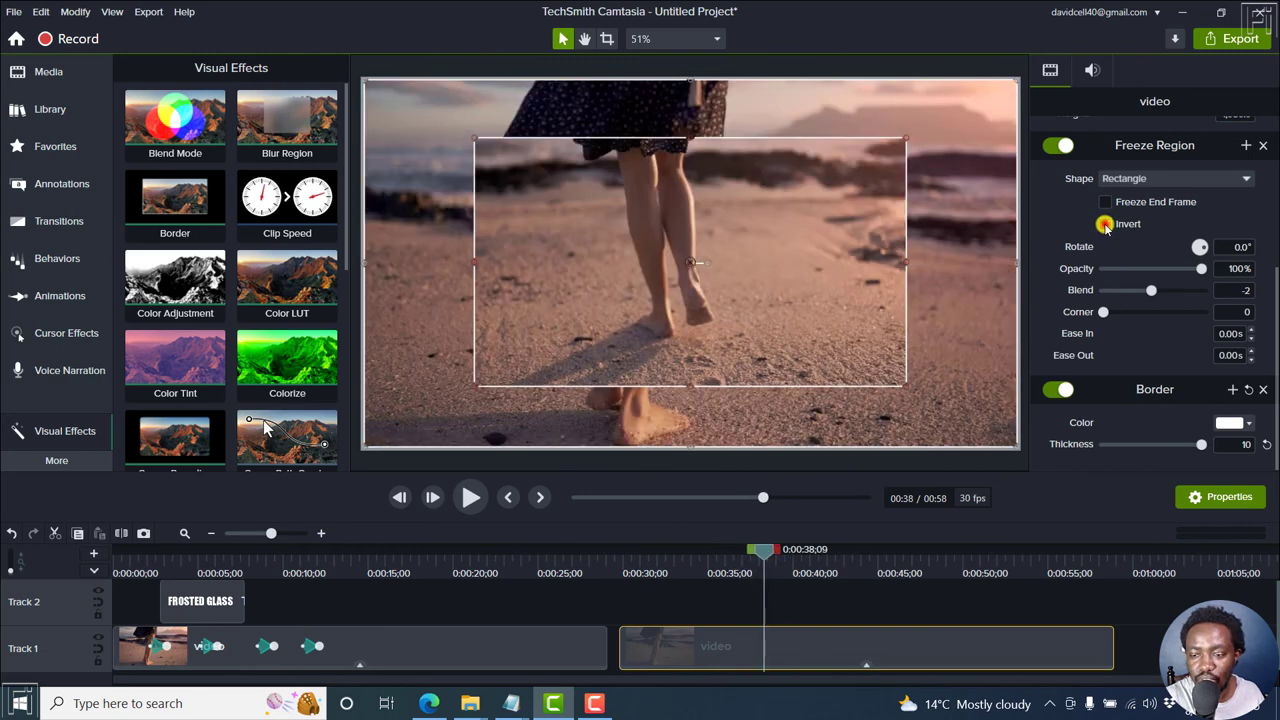
pyautogui.moveTo(763, 550); pyautogui.dragTo(737, 561)
pyautogui.press('space')
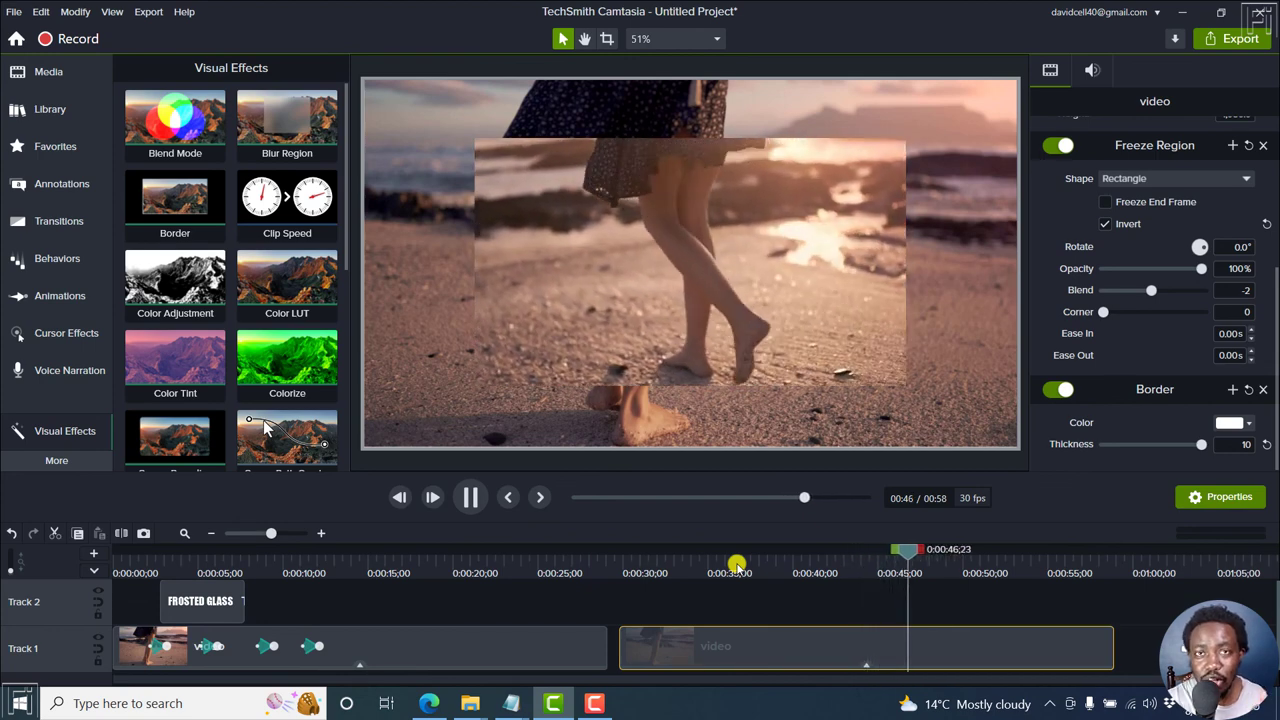
pyautogui.press('space')
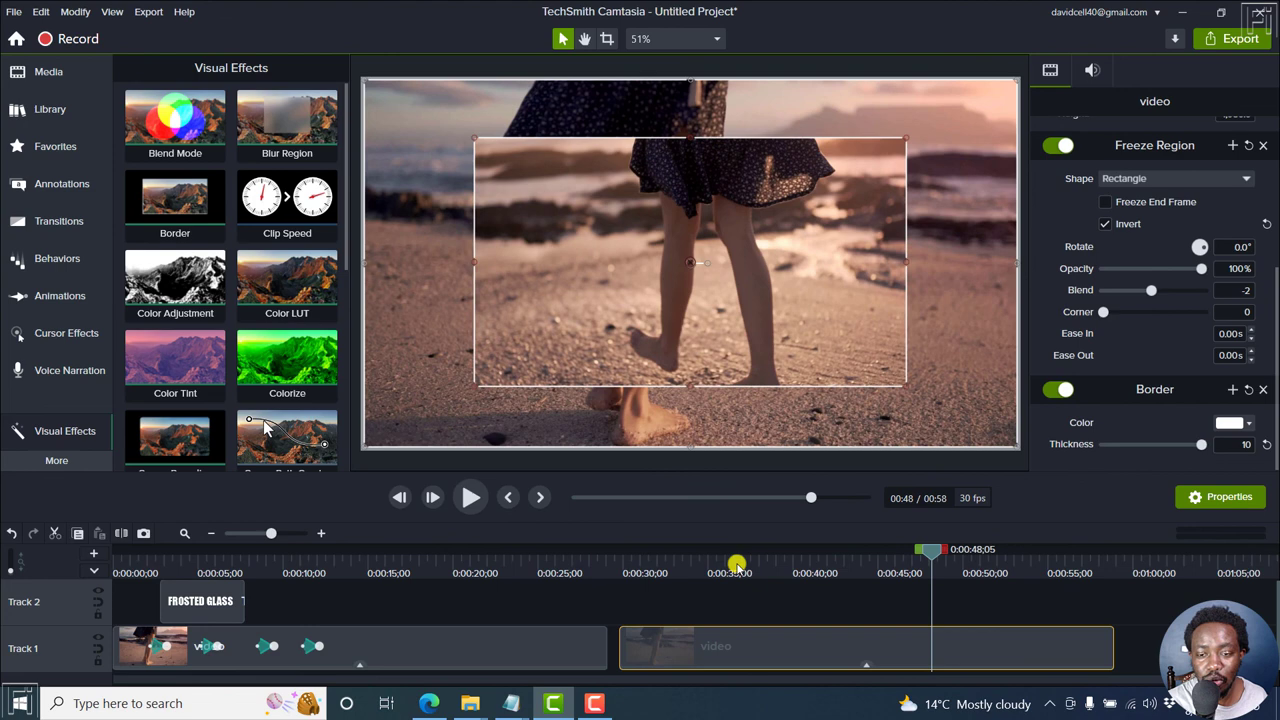